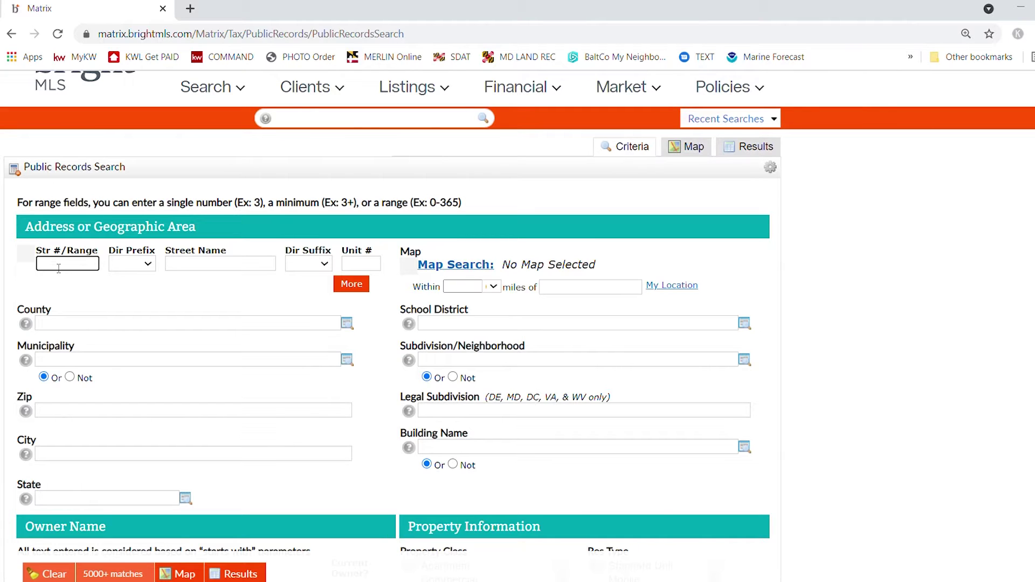
{"action": "type", "text": "17"}
{"action": "type", "text": "05"}
{"action": "key", "text": "BackSpace"}
{"action": "type", "text": "6"}
{"action": "key", "text": "Tab"}
{"action": "key", "text": "Tab"}
{"action": "type", "text": "ma"}
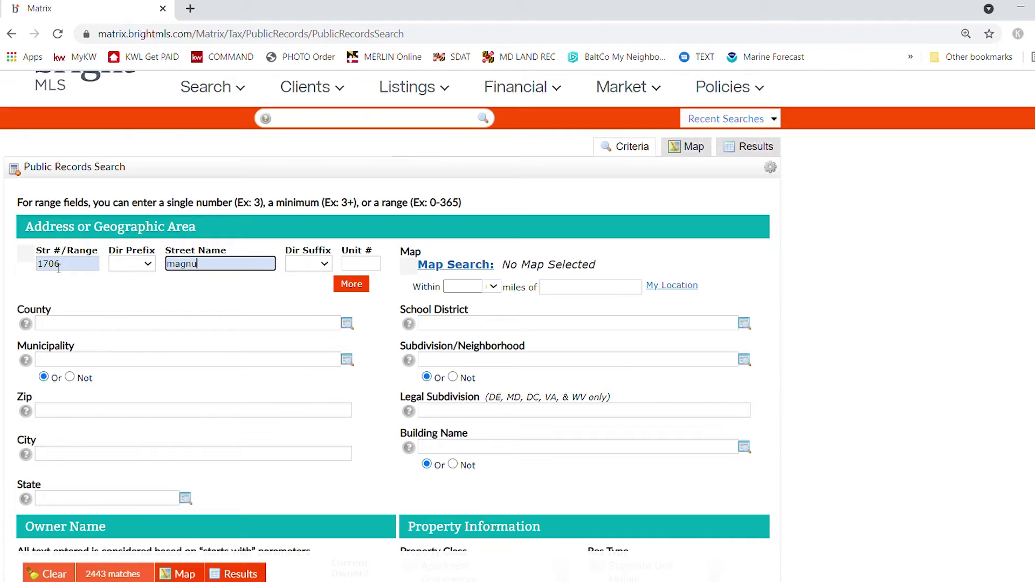
{"action": "type", "text": "gnum"}
{"action": "key", "text": "Return"}
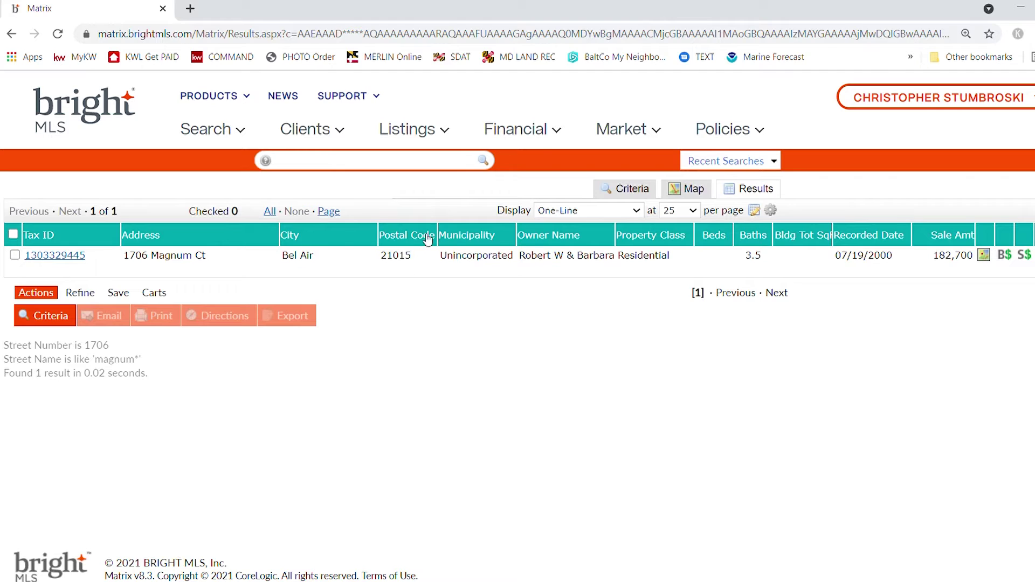
{"action": "left_click", "coordinate": [73, 256]}
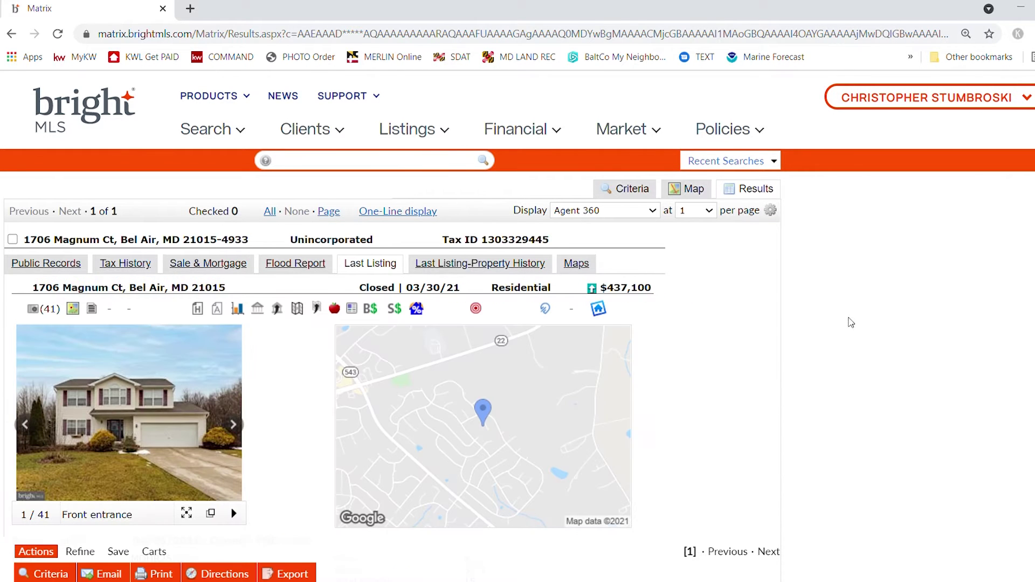
{"action": "scroll", "coordinate": [680, 332], "scroll_direction": "down", "scroll_amount": 3}
{"action": "scroll", "coordinate": [679, 329], "scroll_direction": "down", "scroll_amount": 4}
{"action": "scroll", "coordinate": [679, 329], "scroll_direction": "up", "scroll_amount": 6}
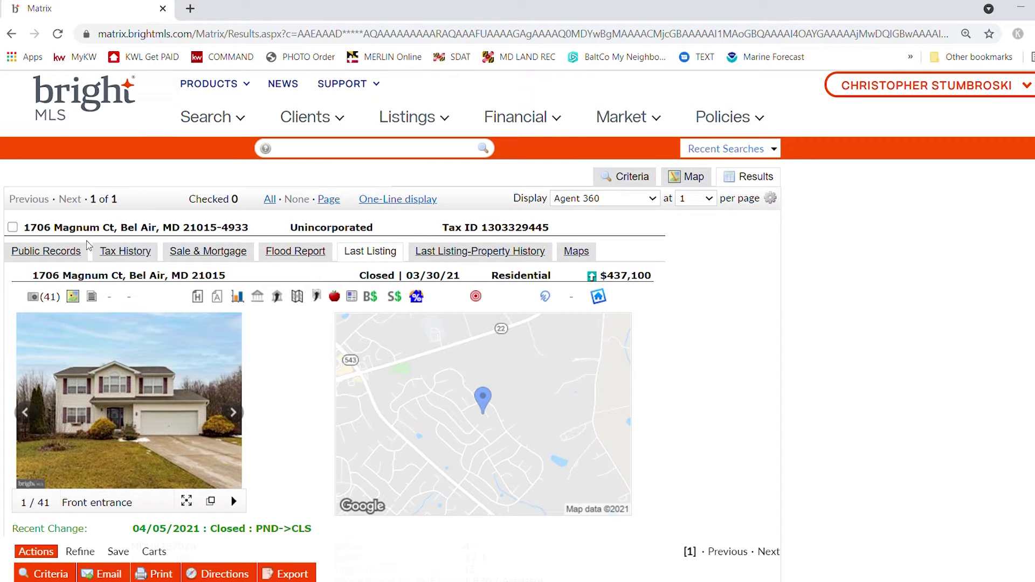
{"action": "left_click", "coordinate": [61, 256]}
Step: Review Building Characteristics: 1,836 above-grade finished sq ft, 3.5 baths, built 2000
{"action": "scroll", "coordinate": [741, 293], "scroll_direction": "down", "scroll_amount": 3}
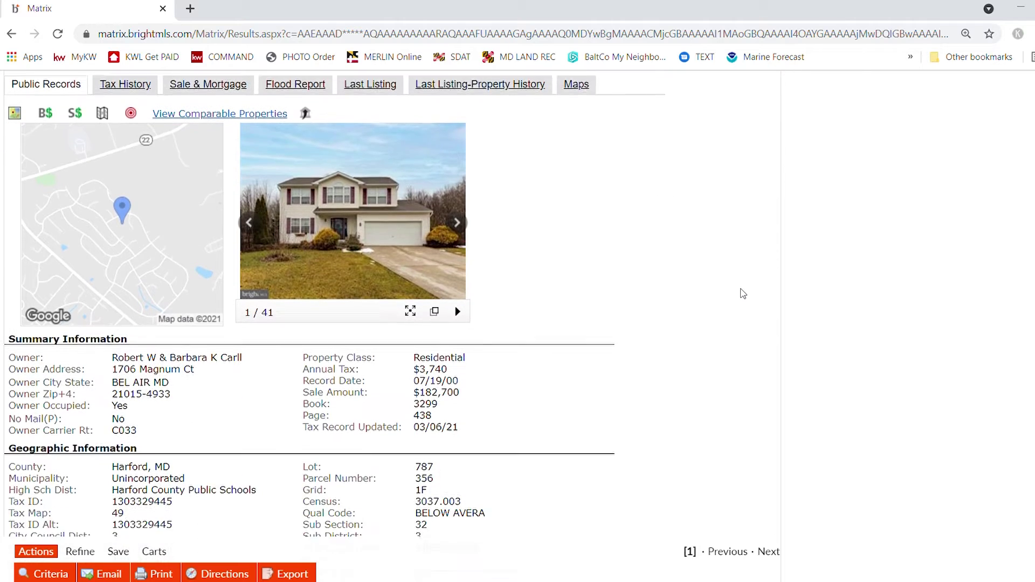
{"action": "scroll", "coordinate": [741, 293], "scroll_direction": "down", "scroll_amount": 2}
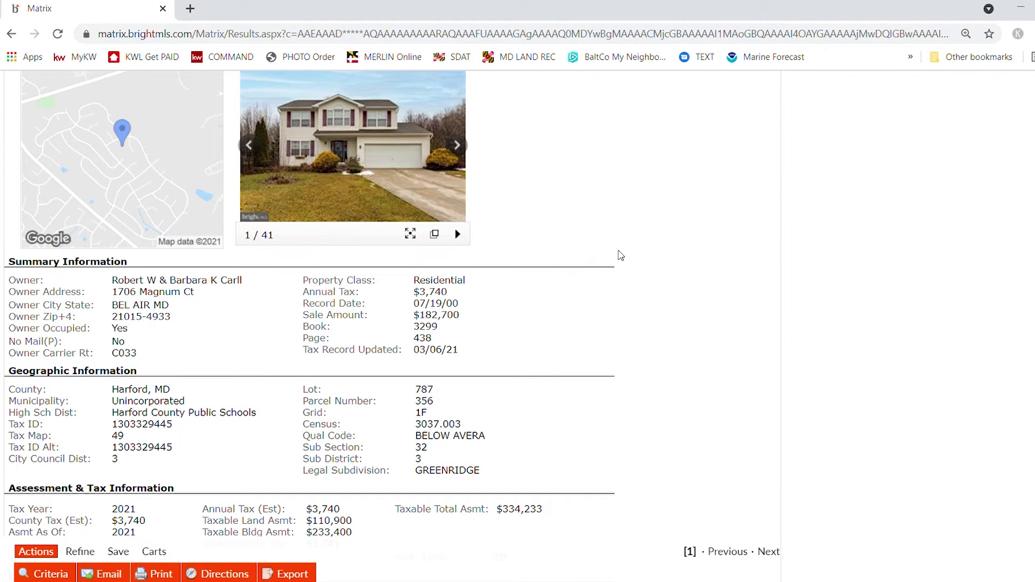
{"action": "scroll", "coordinate": [569, 283], "scroll_direction": "down", "scroll_amount": 6}
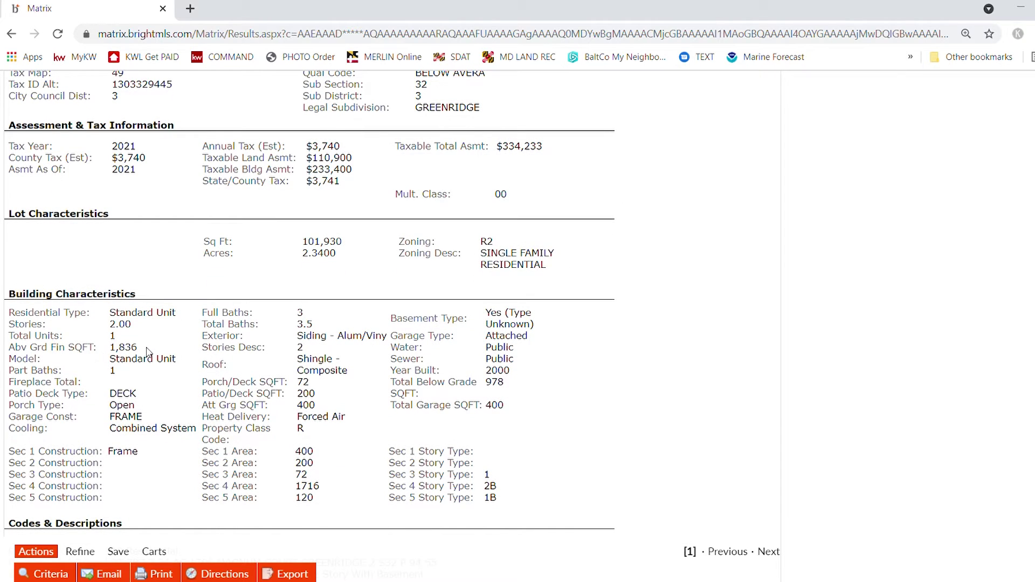
{"action": "left_click_drag", "start_coordinate": [148, 351], "coordinate": [47, 352]}
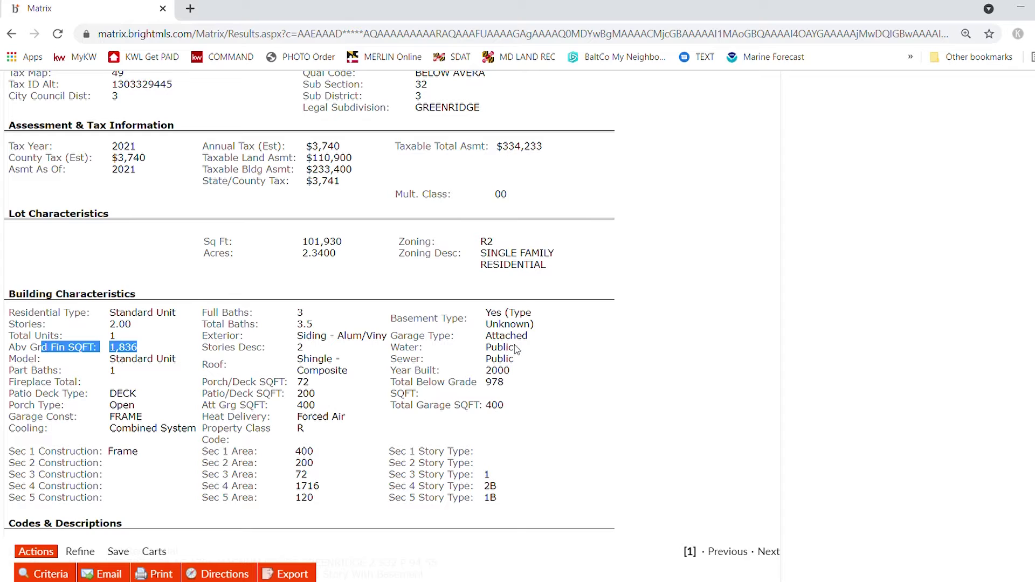
{"action": "left_click", "coordinate": [690, 345]}
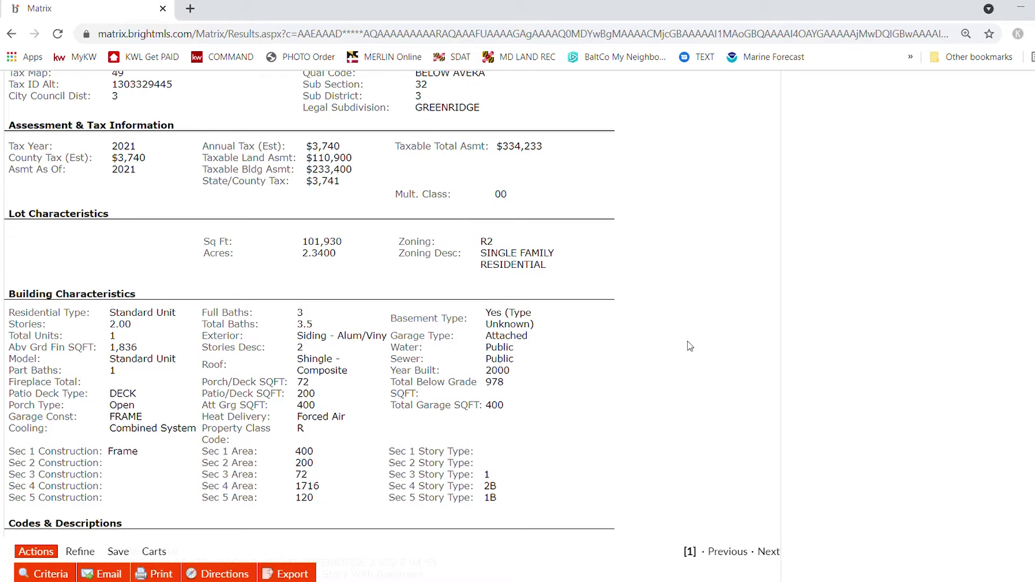
{"action": "scroll", "coordinate": [690, 346], "scroll_direction": "up", "scroll_amount": 10}
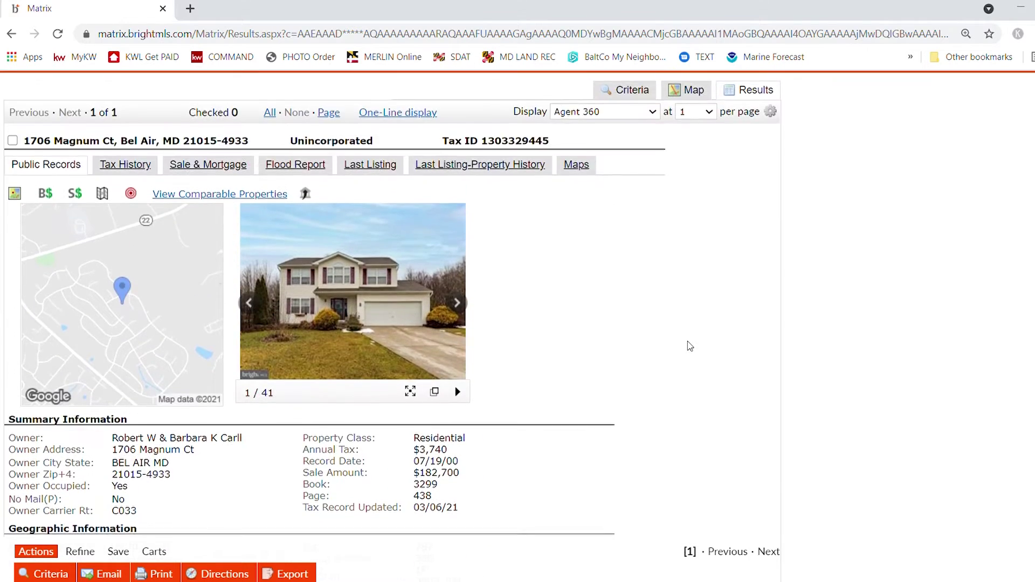
{"action": "scroll", "coordinate": [690, 345], "scroll_direction": "up", "scroll_amount": 2}
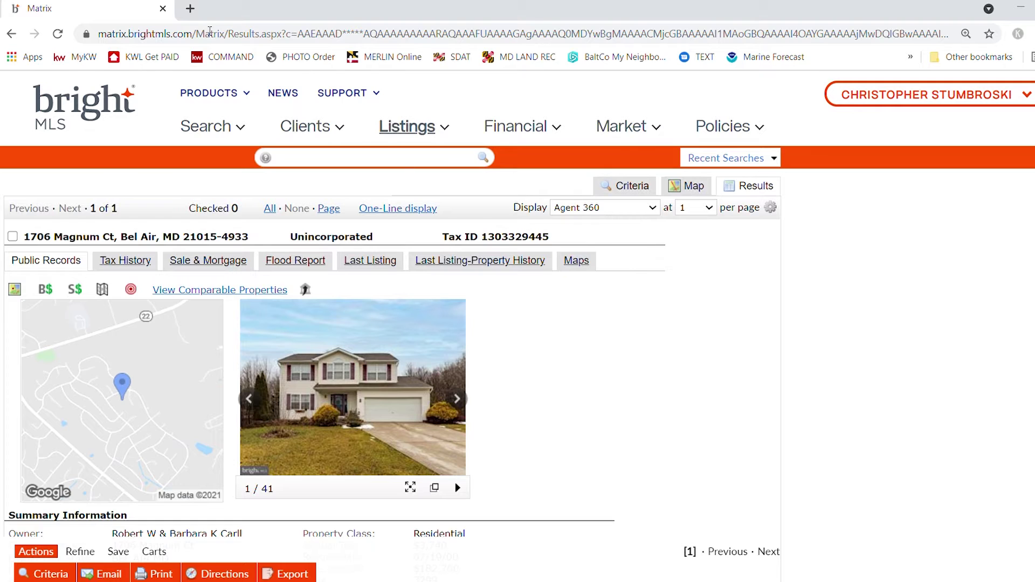
Step: Duplicate the record into a second tab, select the full address, and bring up the search types list
{"action": "left_click", "coordinate": [139, 110]}
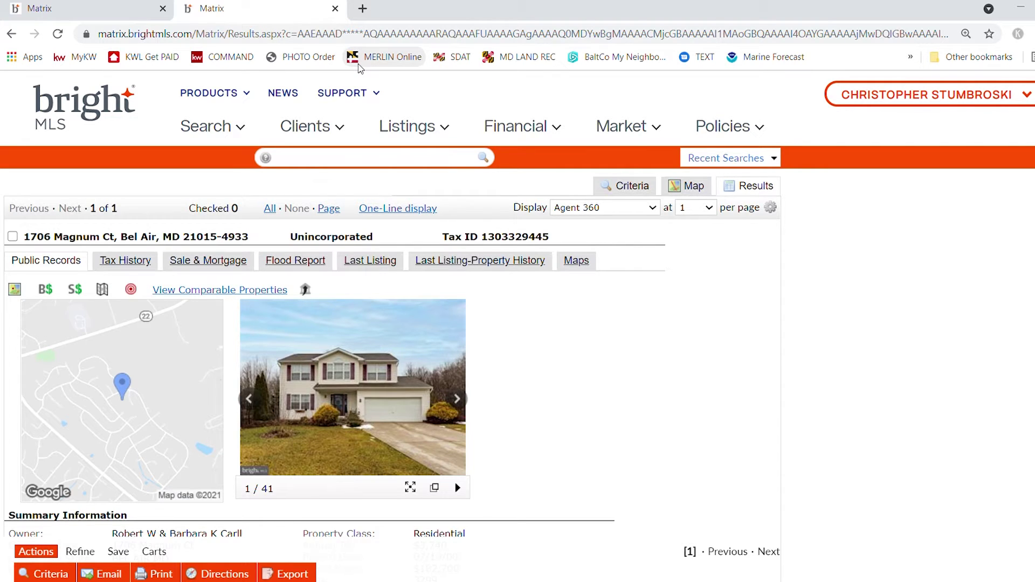
{"action": "left_click", "coordinate": [127, 12]}
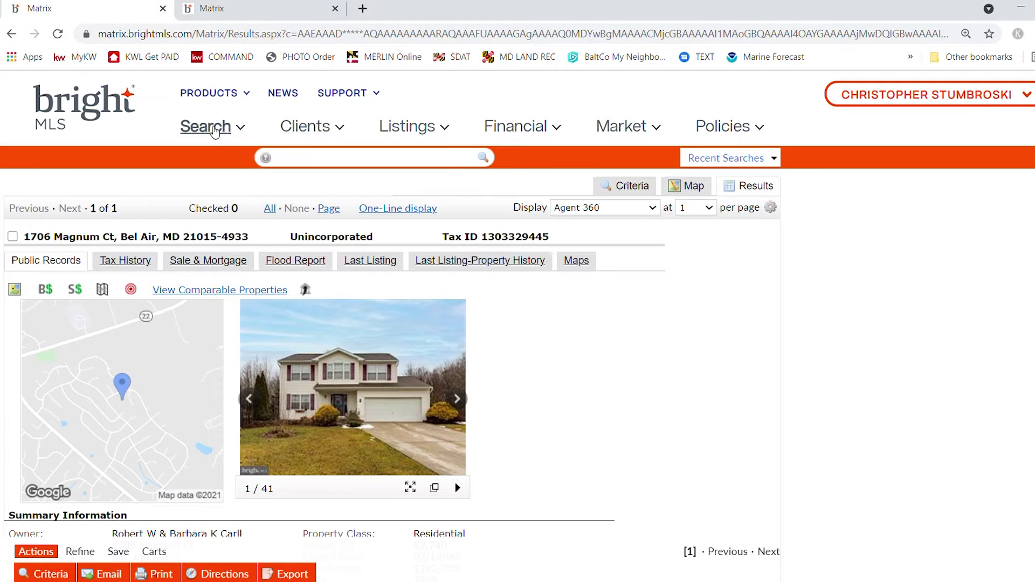
{"action": "left_click", "coordinate": [213, 128]}
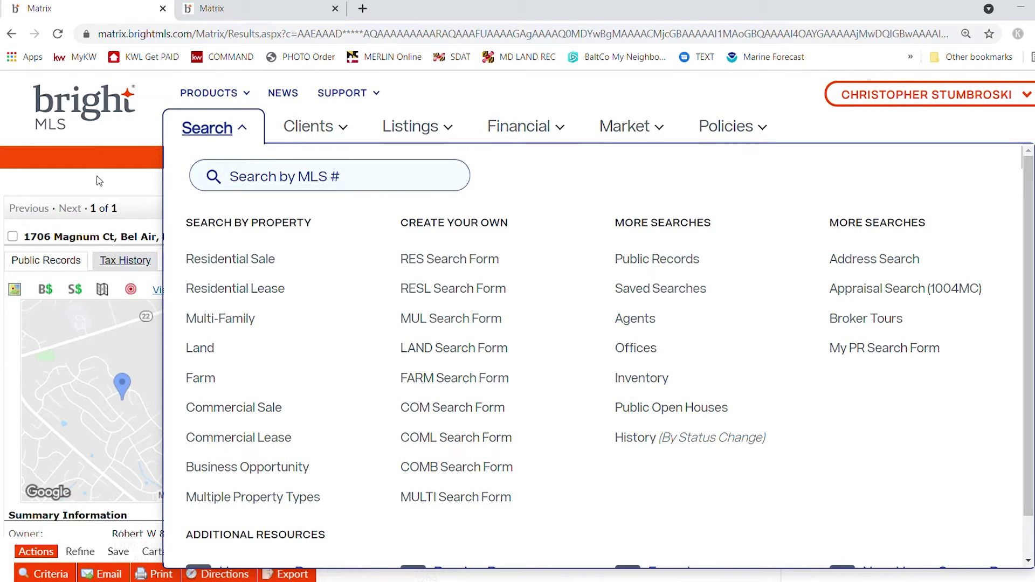
{"action": "left_click", "coordinate": [101, 176]}
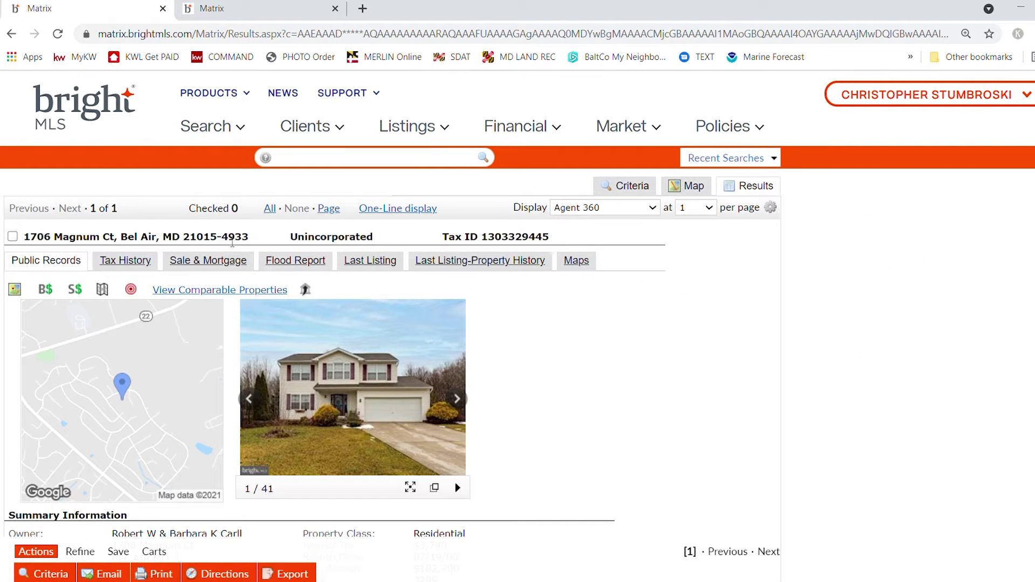
{"action": "left_click_drag", "start_coordinate": [248, 237], "coordinate": [33, 240]}
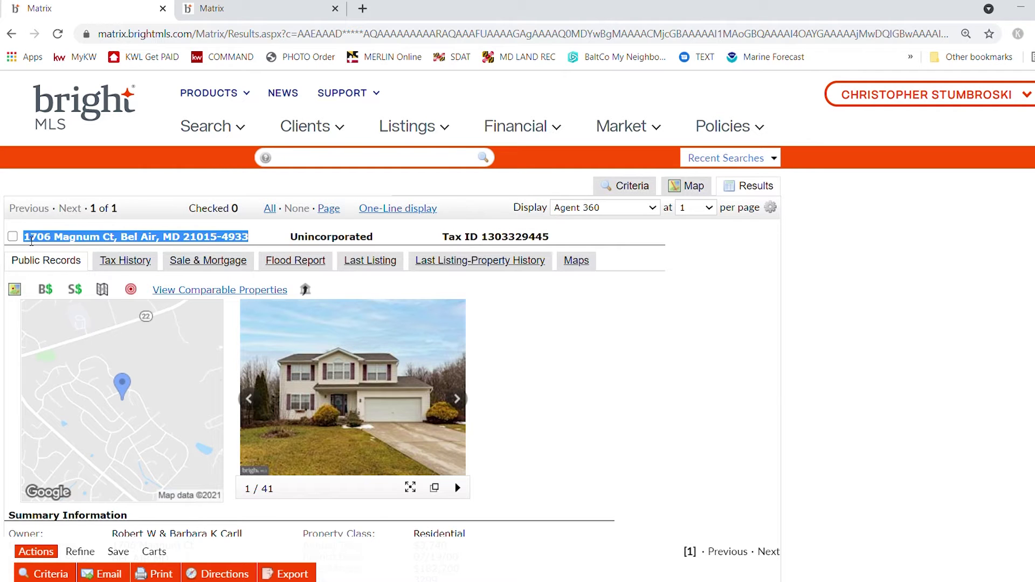
{"action": "left_click", "coordinate": [210, 126]}
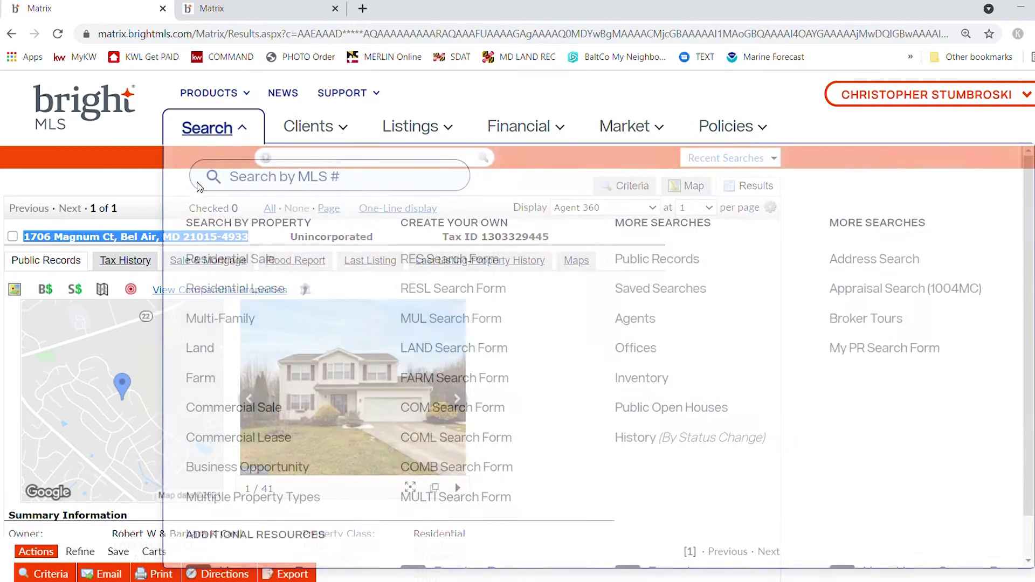
Step: Start a Residential Sale search including Active Under Contract, Pending and Closed within 0-180 days
{"action": "left_click", "coordinate": [209, 257]}
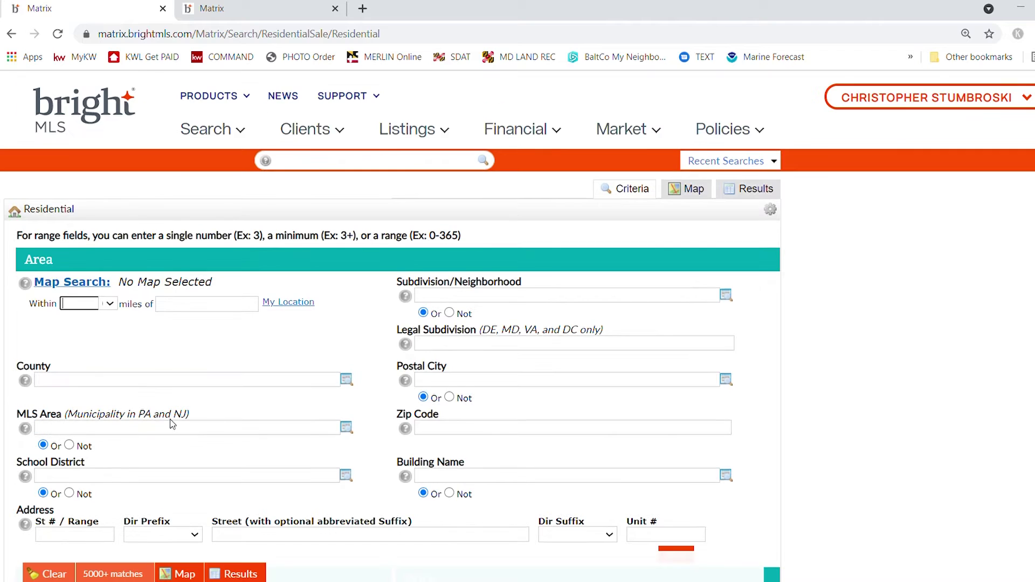
{"action": "scroll", "coordinate": [243, 401], "scroll_direction": "down", "scroll_amount": 1}
{"action": "scroll", "coordinate": [242, 402], "scroll_direction": "down", "scroll_amount": 2}
{"action": "scroll", "coordinate": [70, 439], "scroll_direction": "down", "scroll_amount": 1}
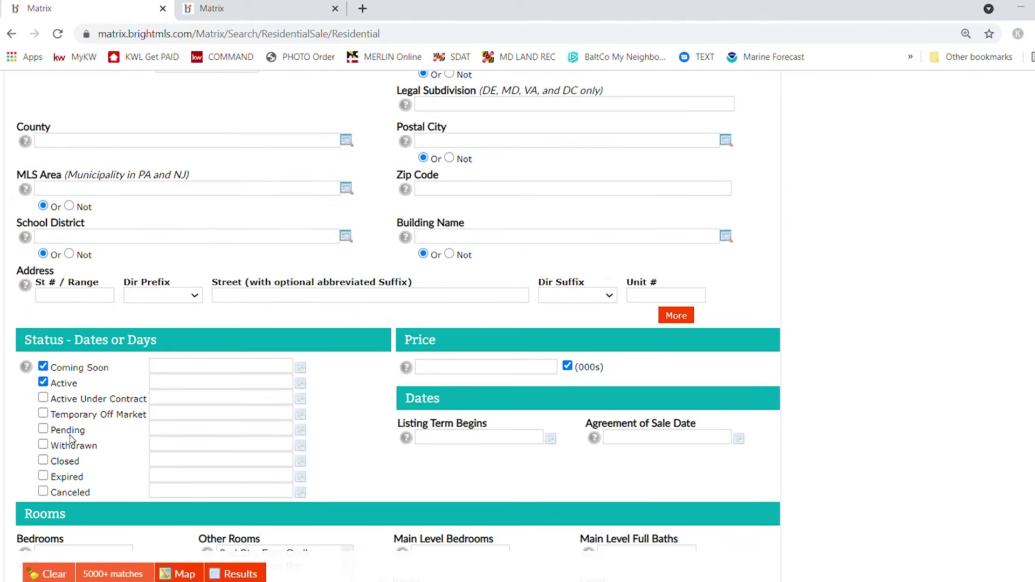
{"action": "left_click", "coordinate": [44, 399]}
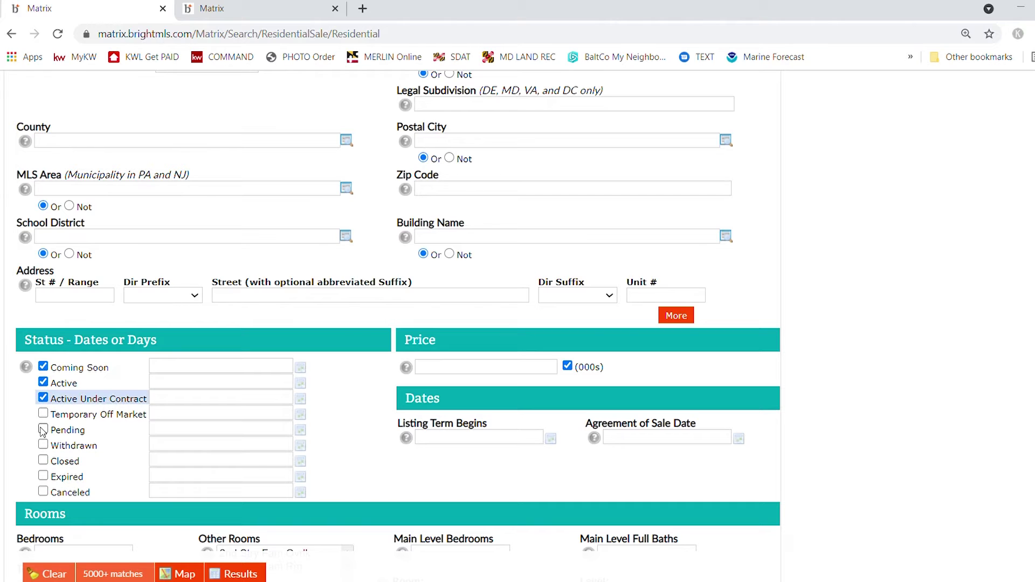
{"action": "left_click", "coordinate": [43, 430]}
{"action": "left_click", "coordinate": [43, 462]}
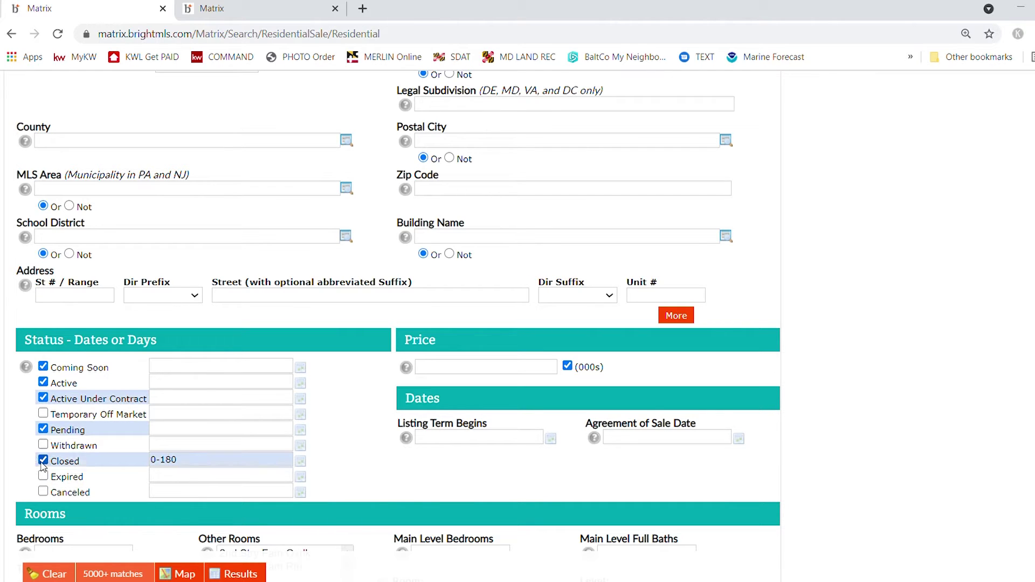
{"action": "left_click", "coordinate": [181, 470]}
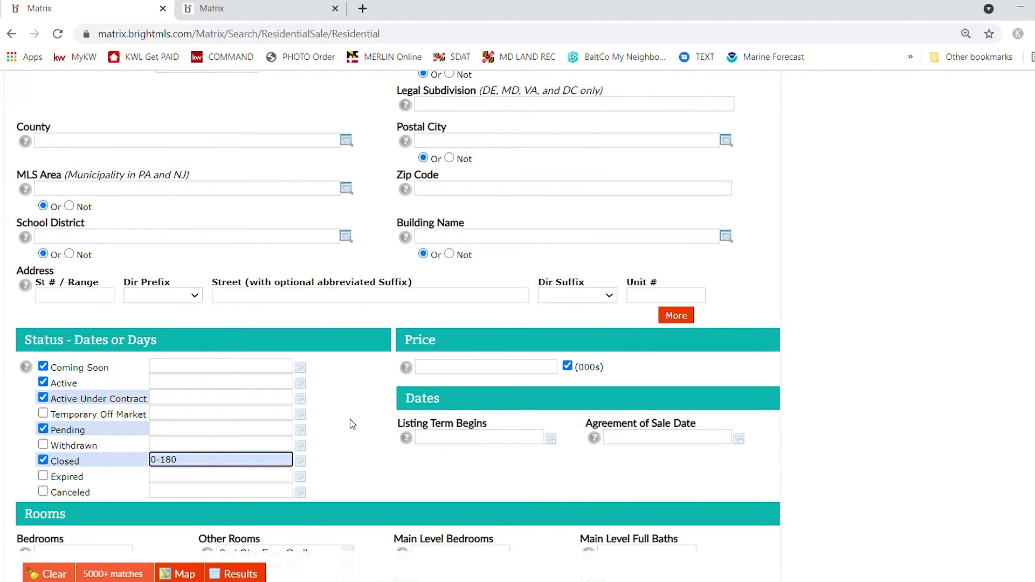
Step: Restrict Structure Type to Detached and show the search on the Map
{"action": "scroll", "coordinate": [352, 425], "scroll_direction": "down", "scroll_amount": 6}
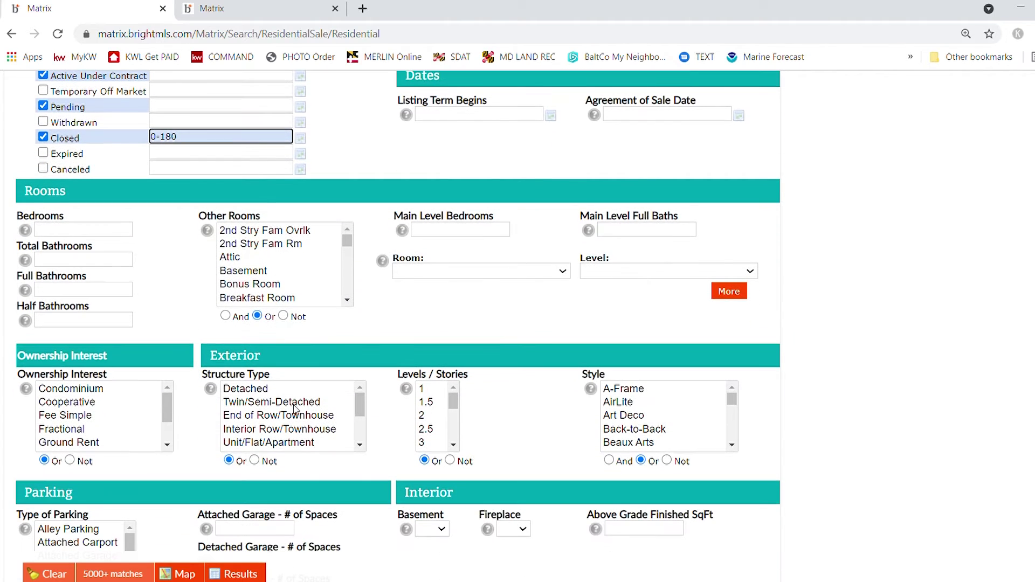
{"action": "left_click", "coordinate": [268, 392]}
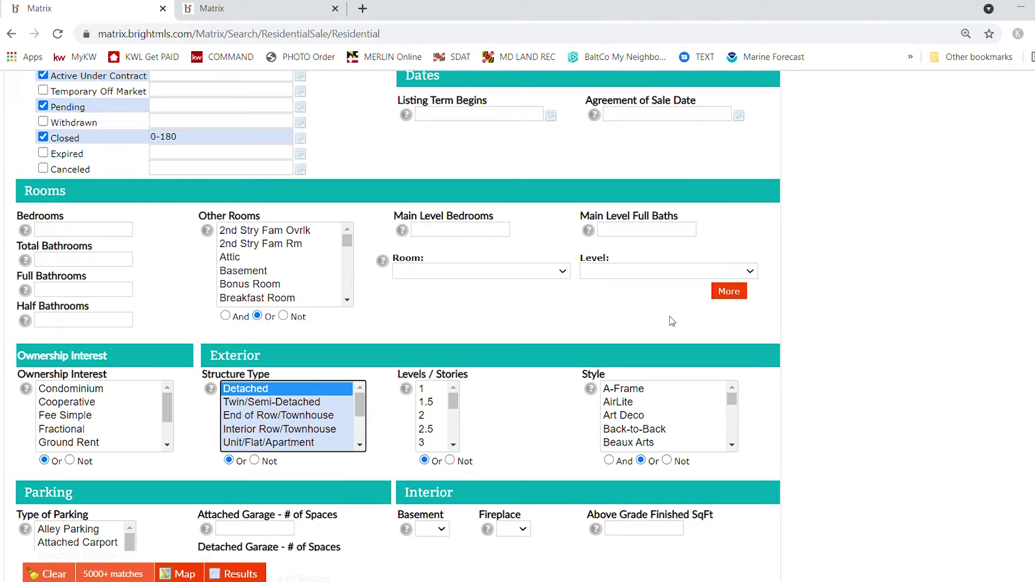
{"action": "scroll", "coordinate": [672, 322], "scroll_direction": "up", "scroll_amount": 4}
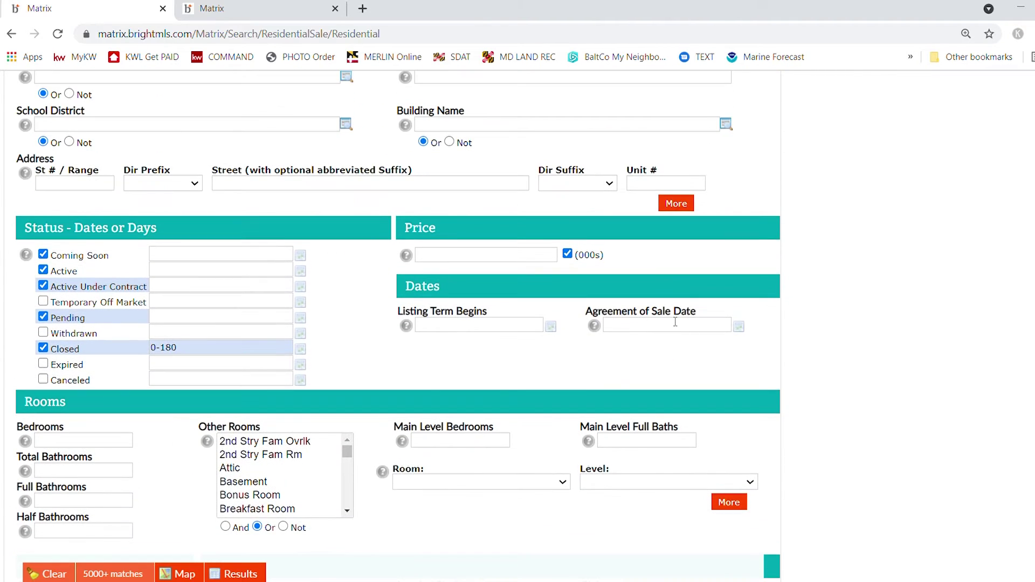
{"action": "scroll", "coordinate": [675, 321], "scroll_direction": "up", "scroll_amount": 6}
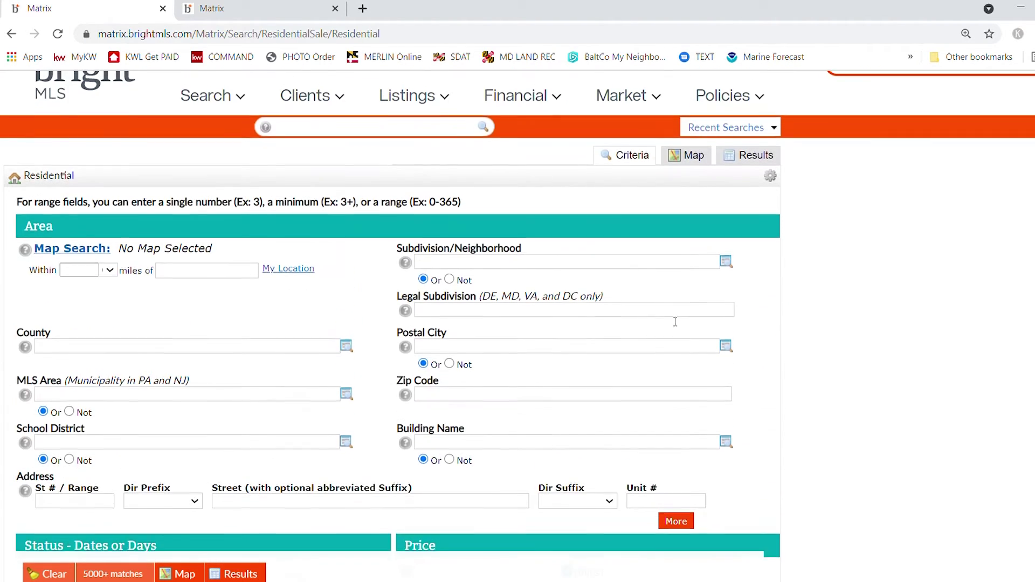
{"action": "left_click", "coordinate": [700, 189]}
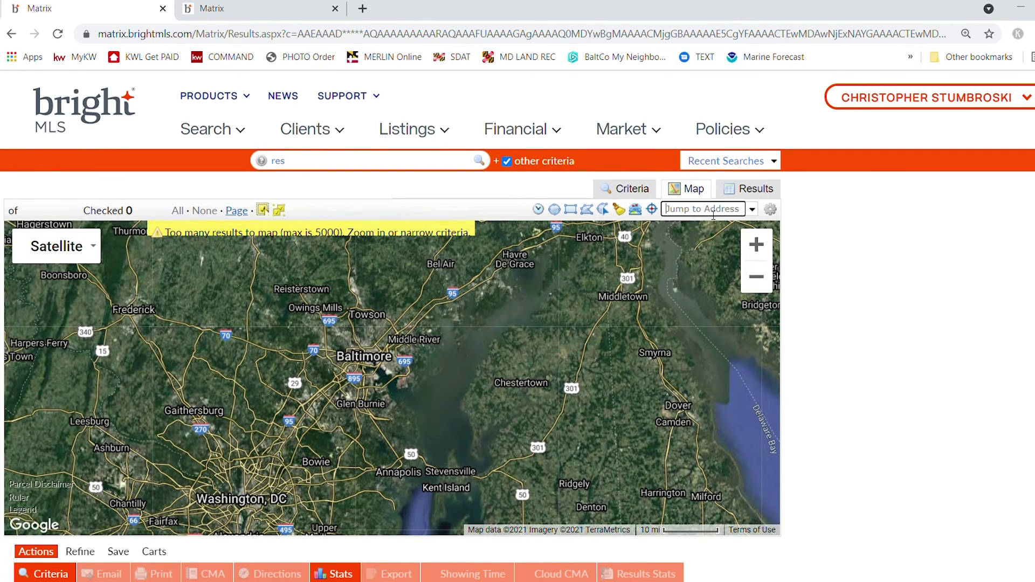
{"action": "key", "text": "ctrl+v"}
{"action": "key", "text": "Return"}
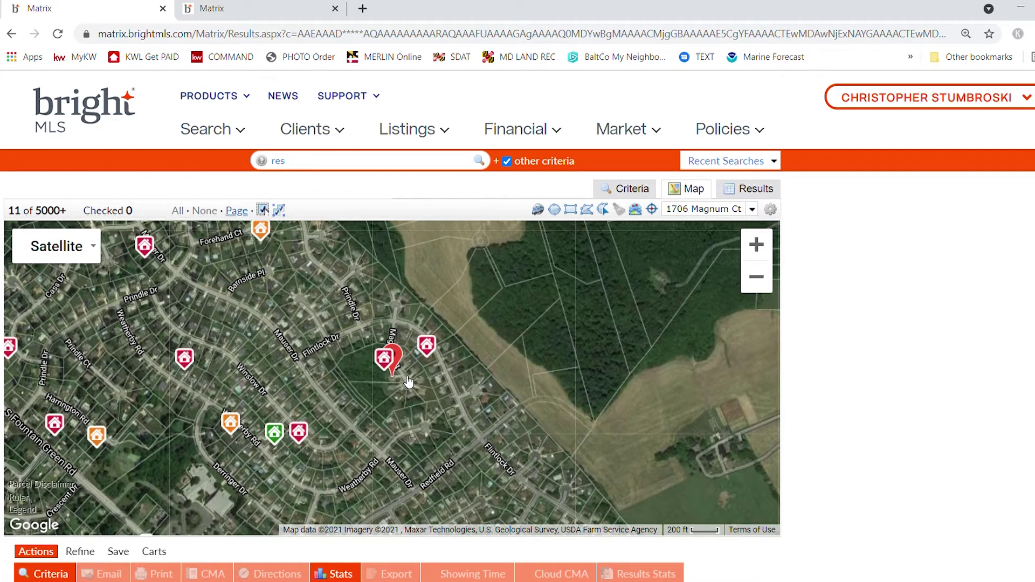
{"action": "scroll", "coordinate": [408, 381], "scroll_direction": "down", "scroll_amount": 2}
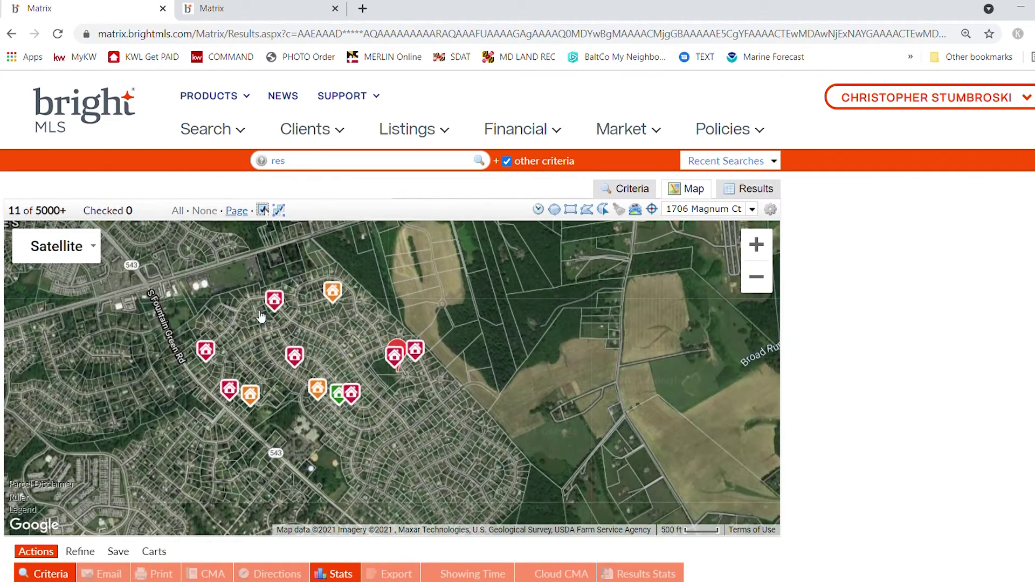
{"action": "left_click", "coordinate": [57, 246]}
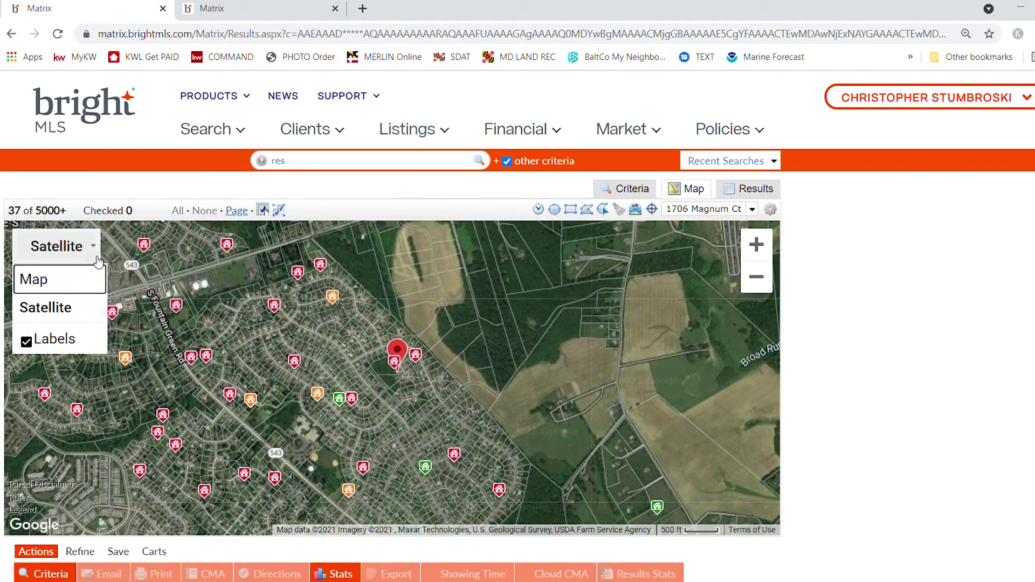
{"action": "left_click", "coordinate": [80, 281]}
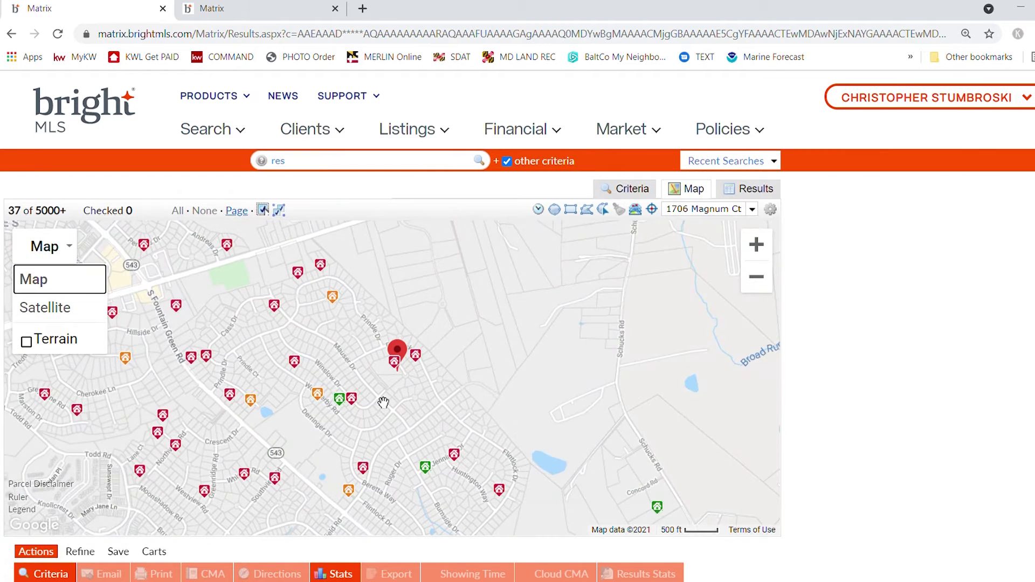
{"action": "left_click_drag", "start_coordinate": [381, 406], "coordinate": [411, 387]}
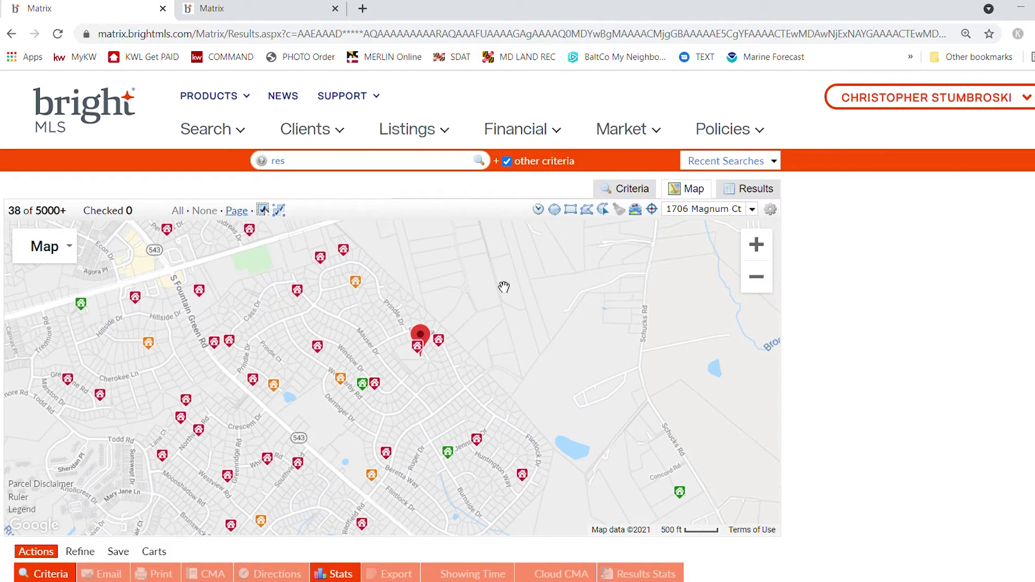
{"action": "left_click_drag", "start_coordinate": [472, 277], "coordinate": [535, 342]}
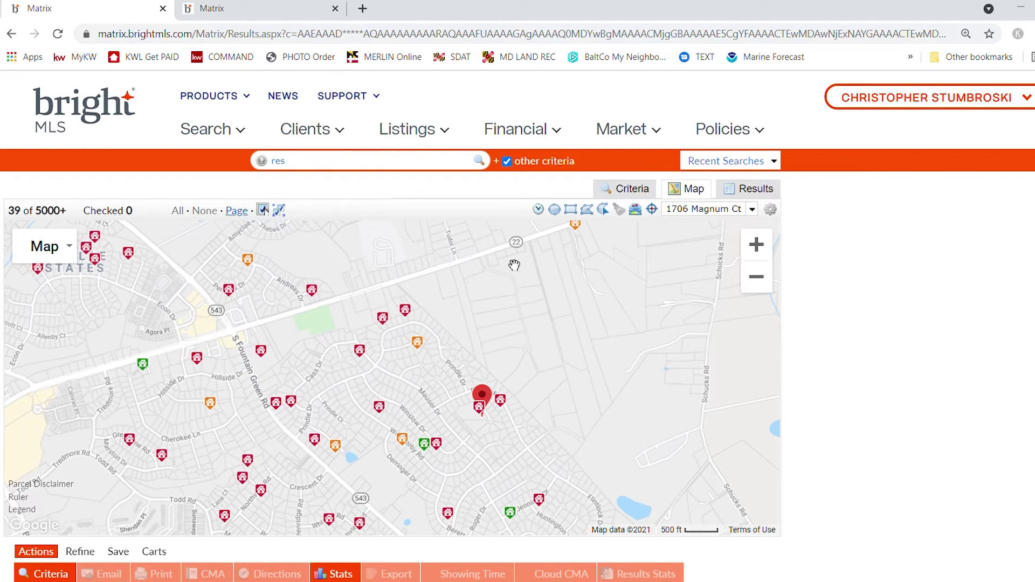
{"action": "left_click_drag", "start_coordinate": [367, 380], "coordinate": [358, 305]}
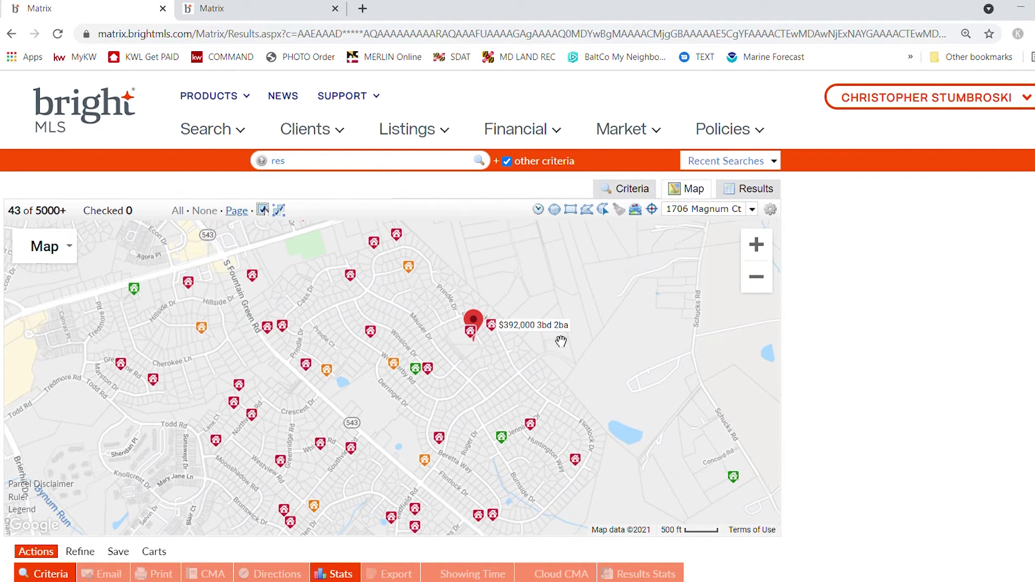
{"action": "mouse_move", "coordinate": [552, 329]}
{"action": "left_mouse_down"}
{"action": "mouse_move", "coordinate": [541, 348]}
{"action": "mouse_move", "coordinate": [506, 312]}
{"action": "mouse_move", "coordinate": [520, 313]}
{"action": "left_mouse_up"}
{"action": "scroll", "coordinate": [521, 313], "scroll_direction": "down", "scroll_amount": 1}
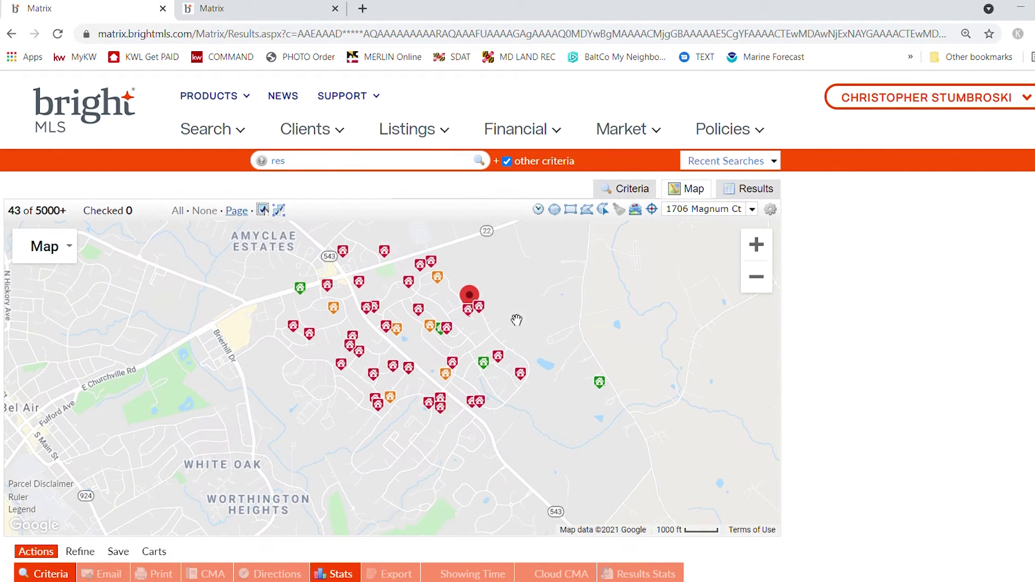
{"action": "left_click", "coordinate": [608, 211]}
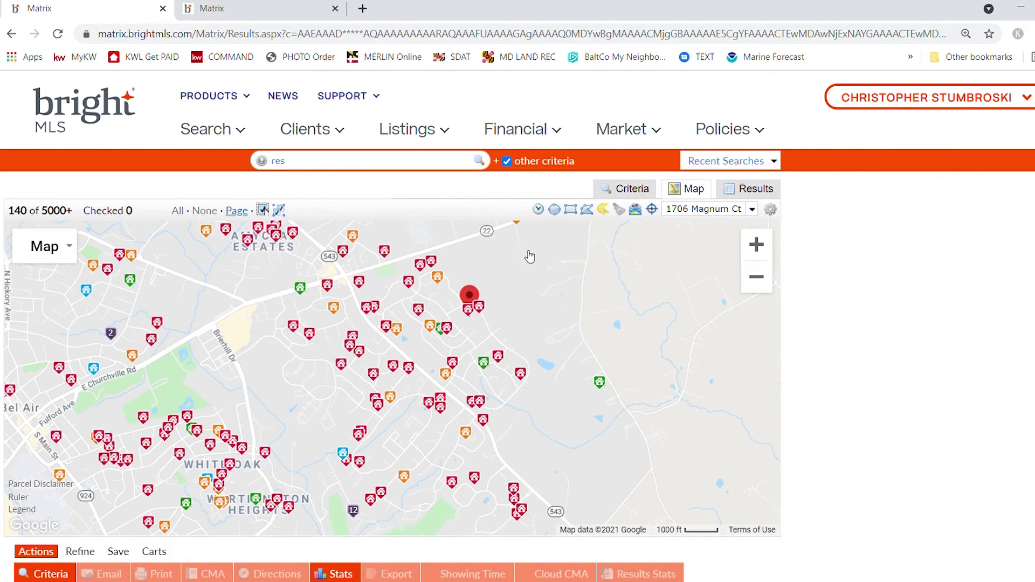
{"action": "mouse_move", "coordinate": [461, 252]}
{"action": "left_mouse_down"}
{"action": "mouse_move", "coordinate": [359, 264]}
{"action": "mouse_move", "coordinate": [384, 336]}
{"action": "mouse_move", "coordinate": [443, 372]}
{"action": "mouse_move", "coordinate": [470, 403]}
{"action": "mouse_move", "coordinate": [539, 400]}
{"action": "mouse_move", "coordinate": [531, 349]}
{"action": "mouse_move", "coordinate": [461, 253]}
{"action": "left_mouse_up"}
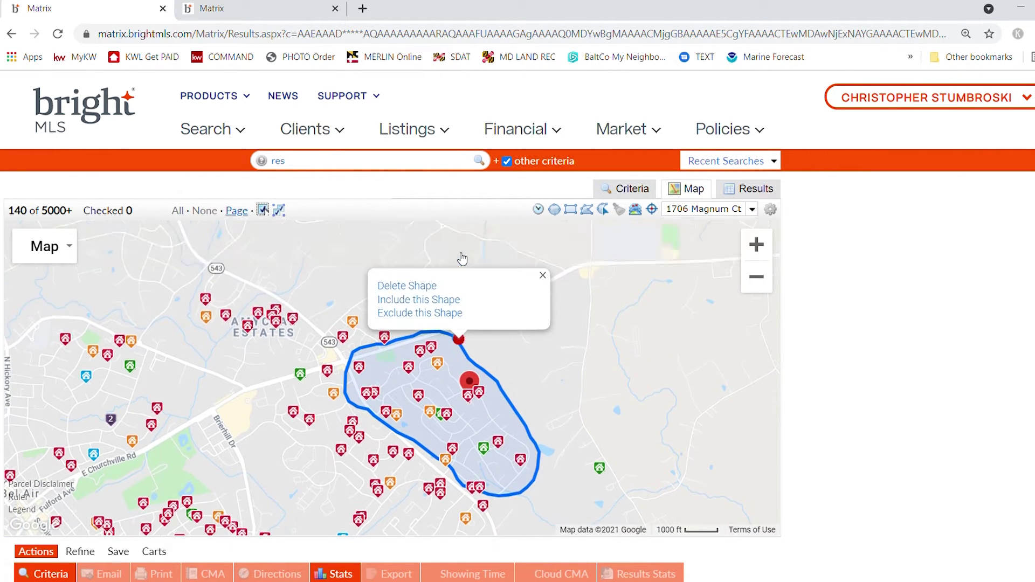
{"action": "left_click_drag", "start_coordinate": [654, 299], "coordinate": [591, 320]}
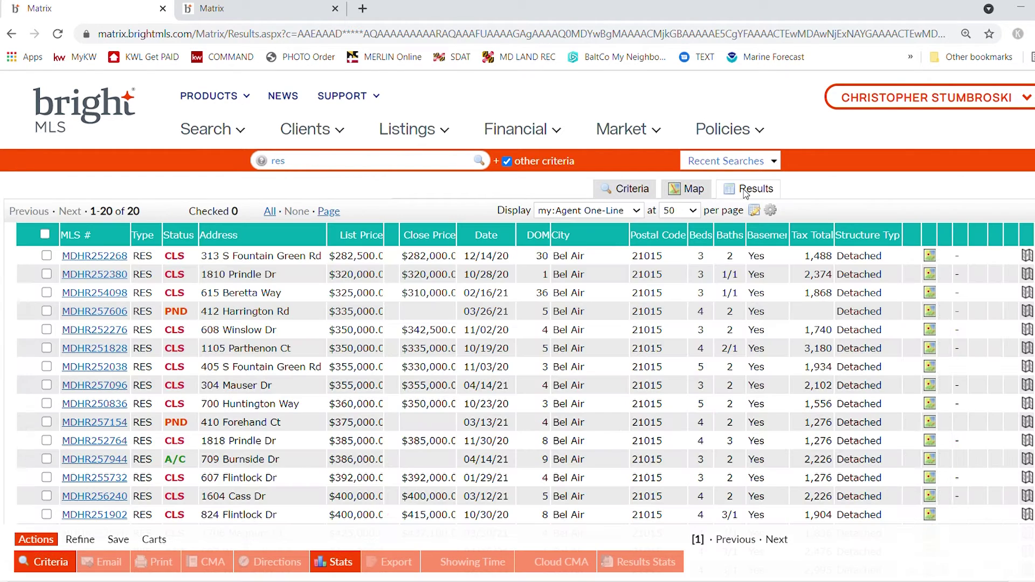
Step: Sort the 20 results by List Price descending, then by Status, and scroll through them
{"action": "left_click", "coordinate": [358, 241]}
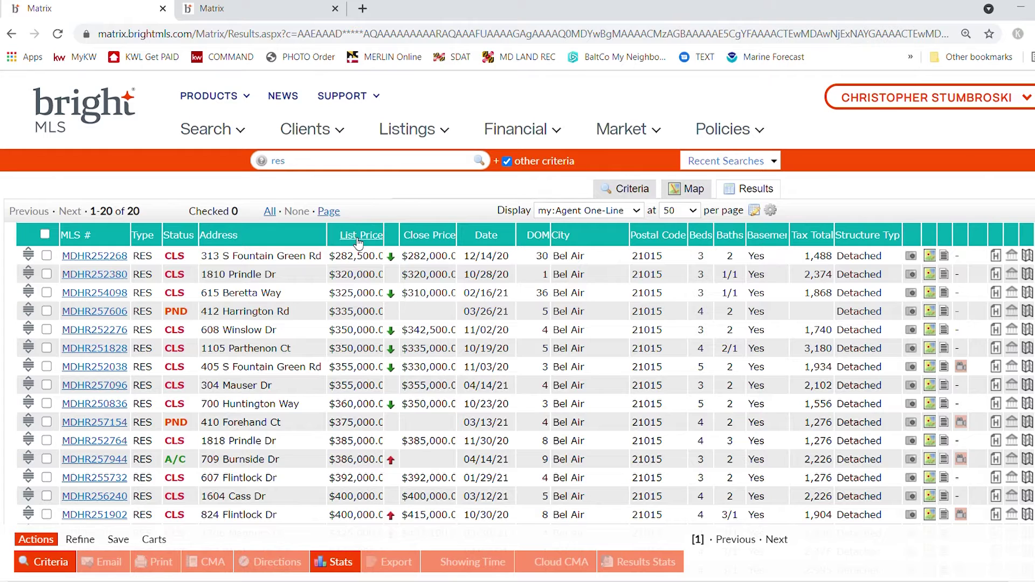
{"action": "left_click", "coordinate": [189, 240]}
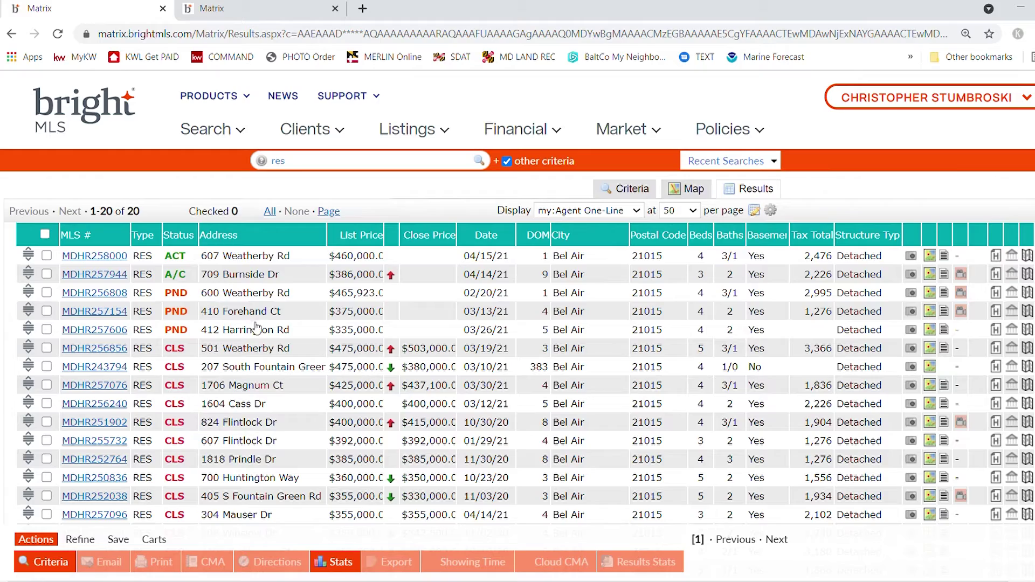
{"action": "scroll", "coordinate": [273, 326], "scroll_direction": "down", "scroll_amount": 1}
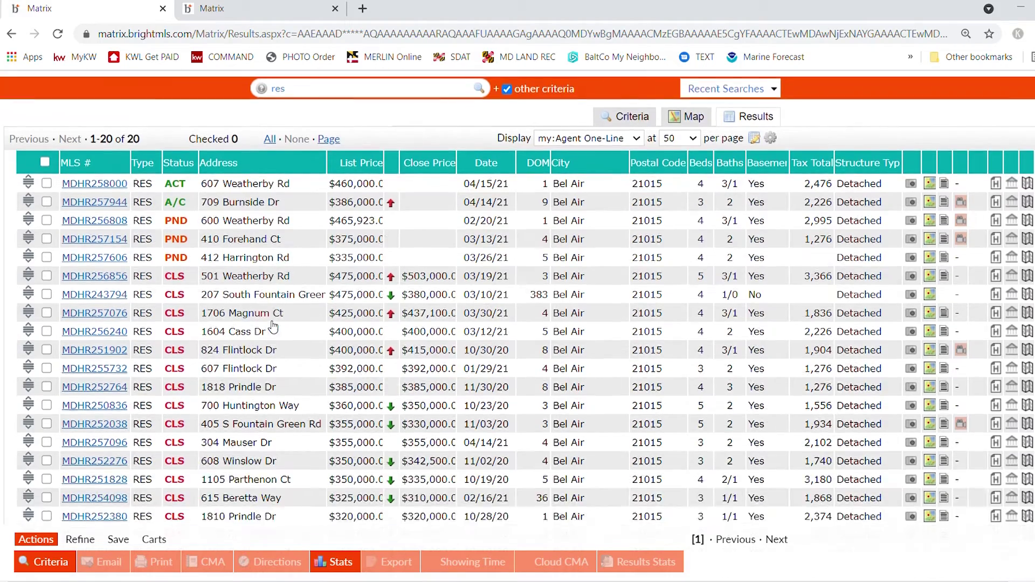
{"action": "scroll", "coordinate": [274, 326], "scroll_direction": "down", "scroll_amount": 1}
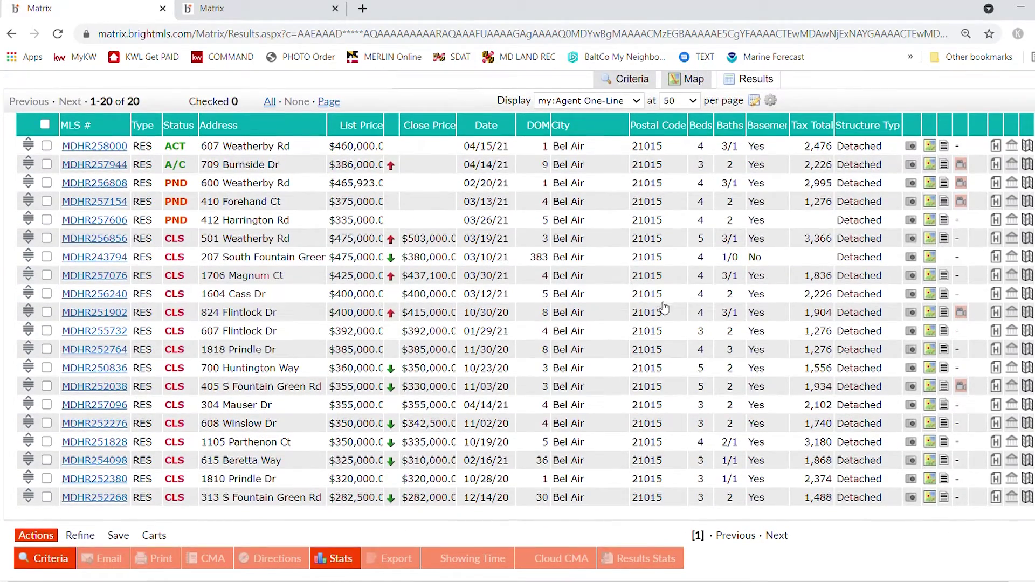
{"action": "scroll", "coordinate": [692, 294], "scroll_direction": "up", "scroll_amount": 1}
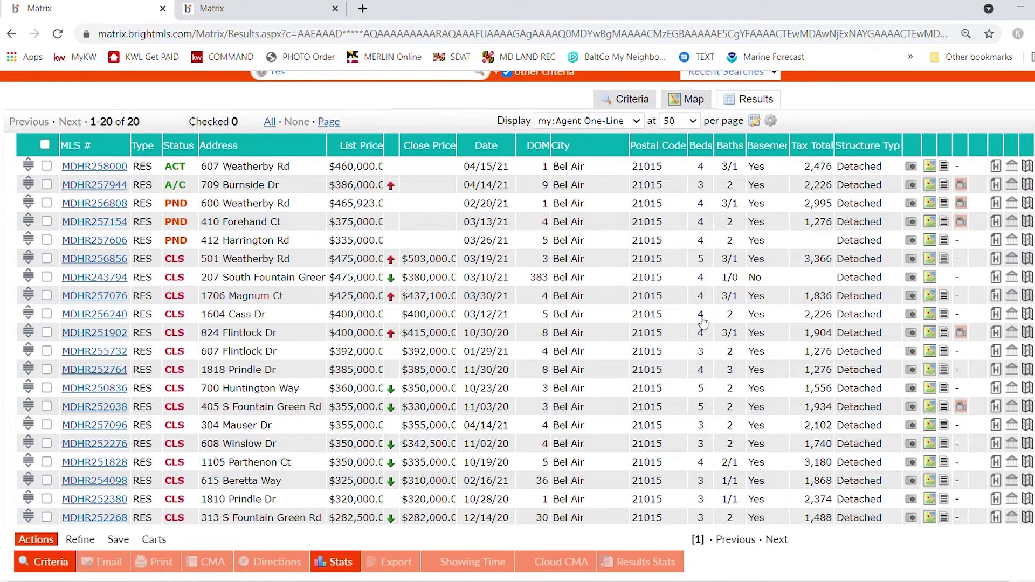
Step: Move between the property detail and results tabs and review the search criteria form
{"action": "left_click", "coordinate": [289, 4]}
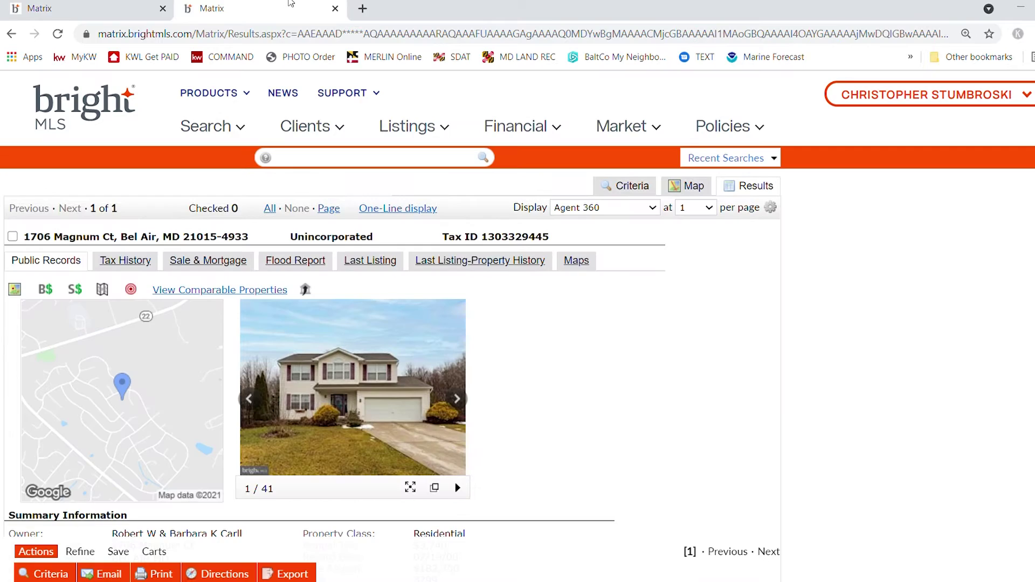
{"action": "left_click", "coordinate": [105, 3]}
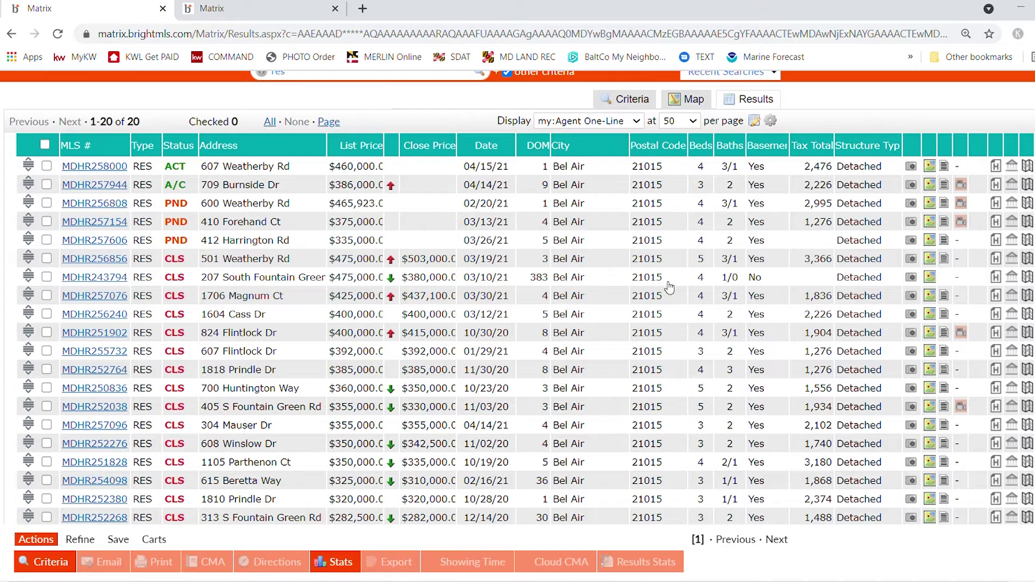
{"action": "left_click", "coordinate": [625, 103]}
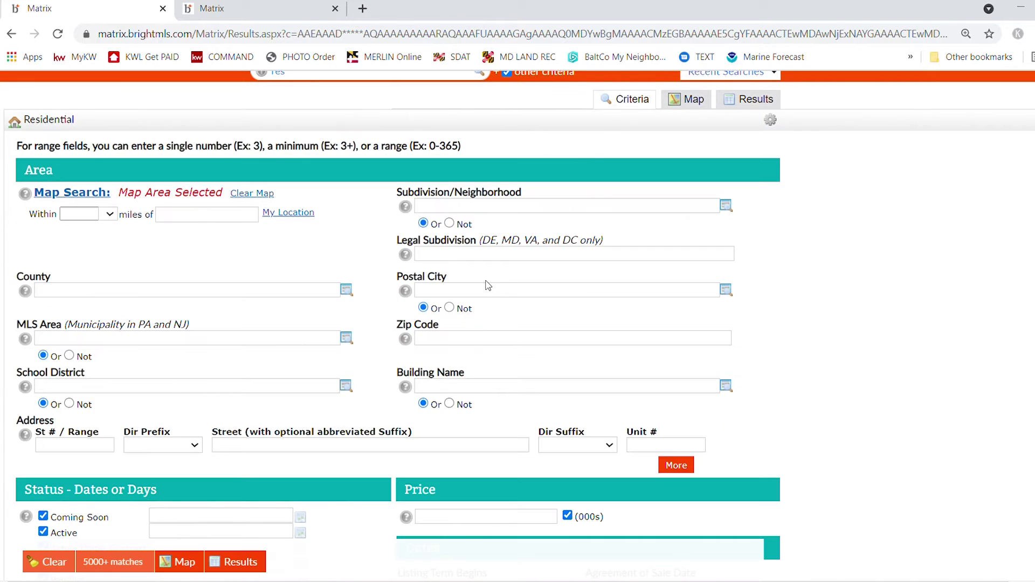
{"action": "scroll", "coordinate": [488, 285], "scroll_direction": "down", "scroll_amount": 8}
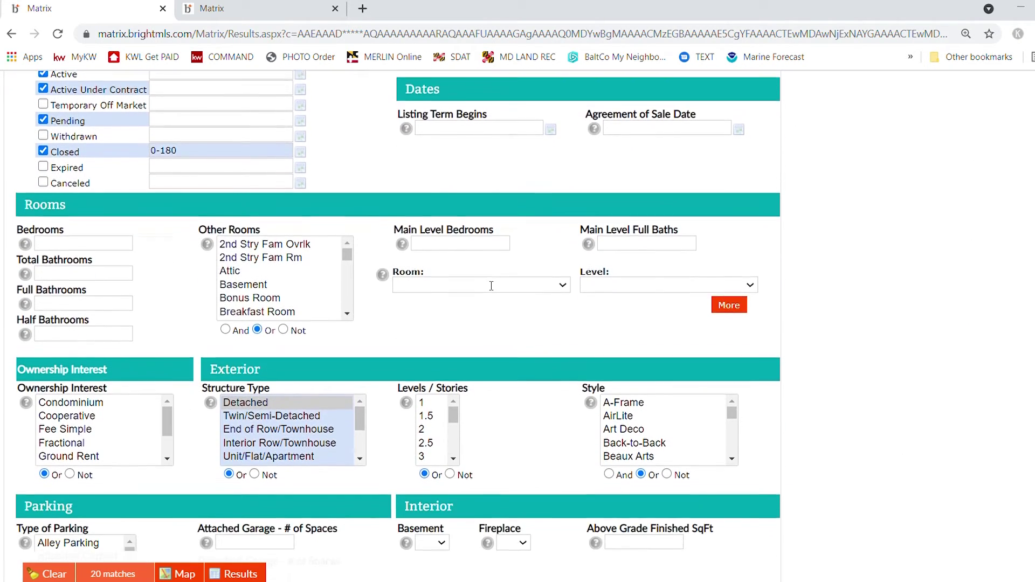
{"action": "scroll", "coordinate": [557, 307], "scroll_direction": "down", "scroll_amount": 4}
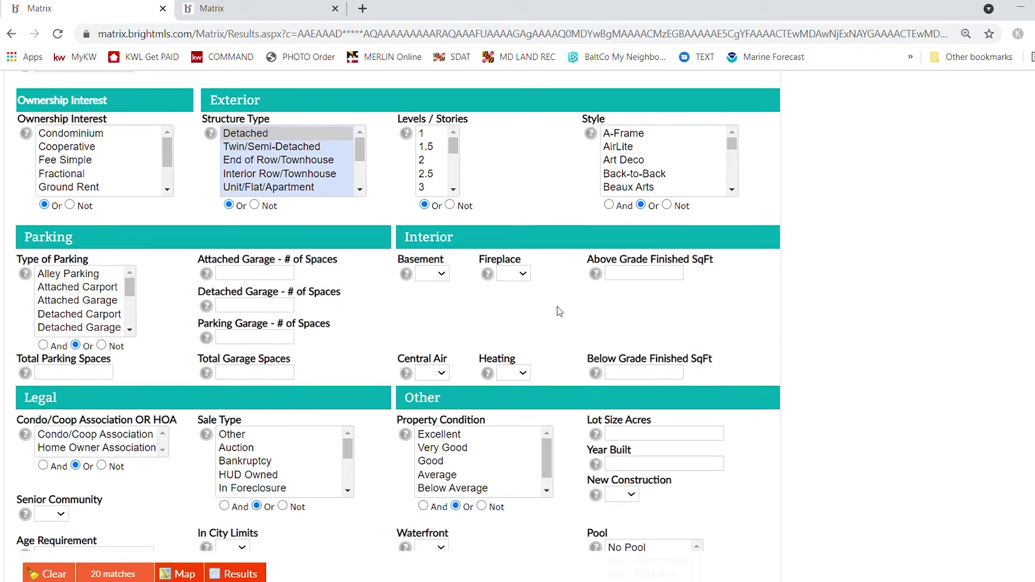
{"action": "scroll", "coordinate": [453, 313], "scroll_direction": "up", "scroll_amount": 5}
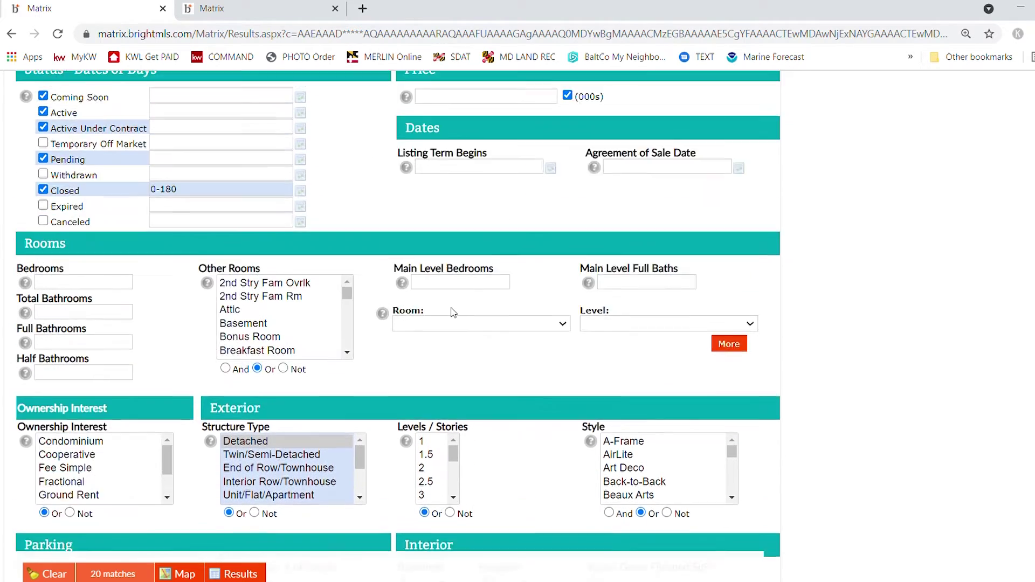
{"action": "scroll", "coordinate": [452, 313], "scroll_direction": "up", "scroll_amount": 4}
Step: Check the subject's detail page, then return to the criteria form and run the search for 20 matches
{"action": "left_click", "coordinate": [221, 8]}
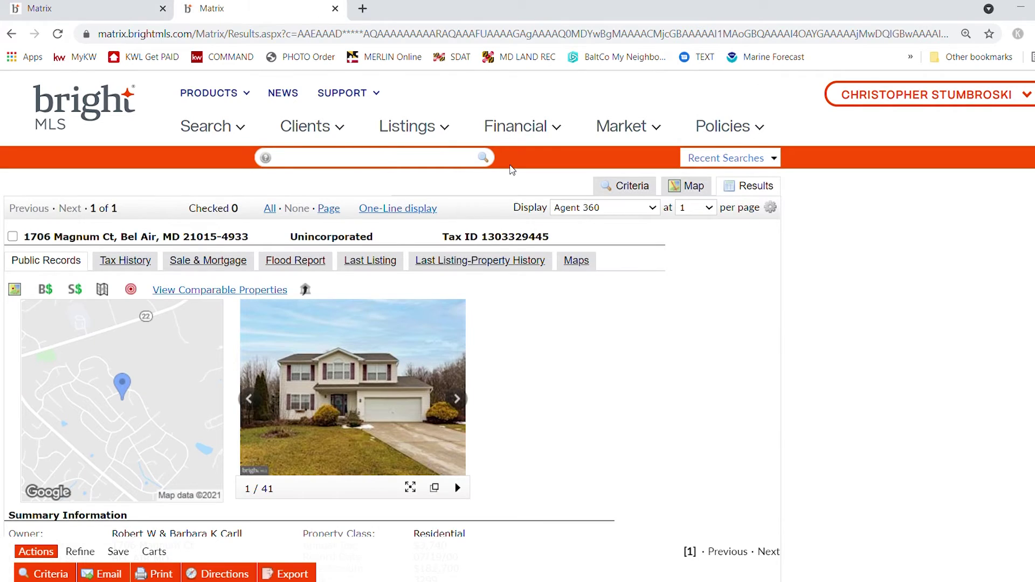
{"action": "scroll", "coordinate": [728, 332], "scroll_direction": "down", "scroll_amount": 2}
{"action": "scroll", "coordinate": [727, 333], "scroll_direction": "down", "scroll_amount": 1}
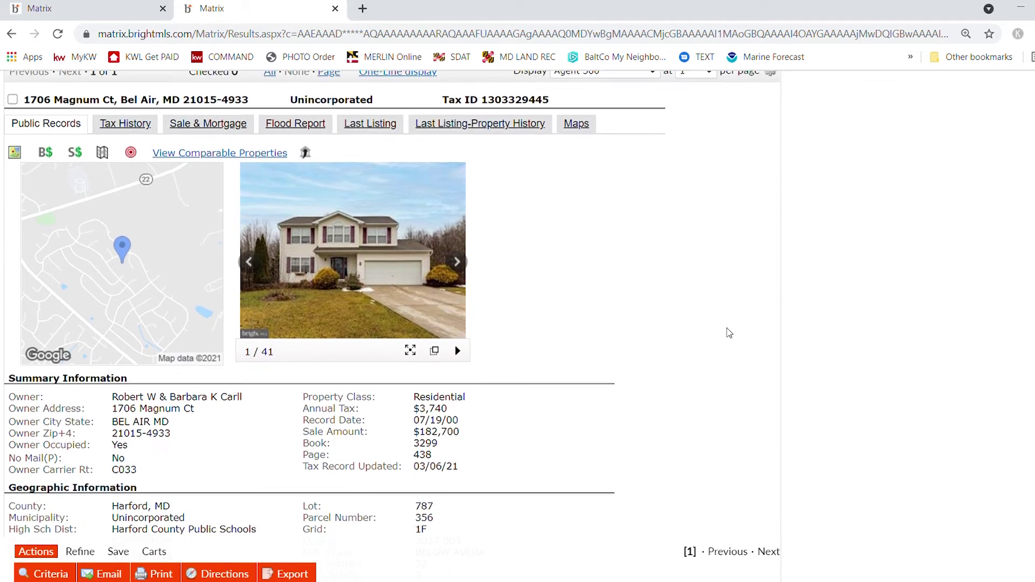
{"action": "scroll", "coordinate": [728, 333], "scroll_direction": "up", "scroll_amount": 1}
{"action": "scroll", "coordinate": [536, 224], "scroll_direction": "up", "scroll_amount": 2}
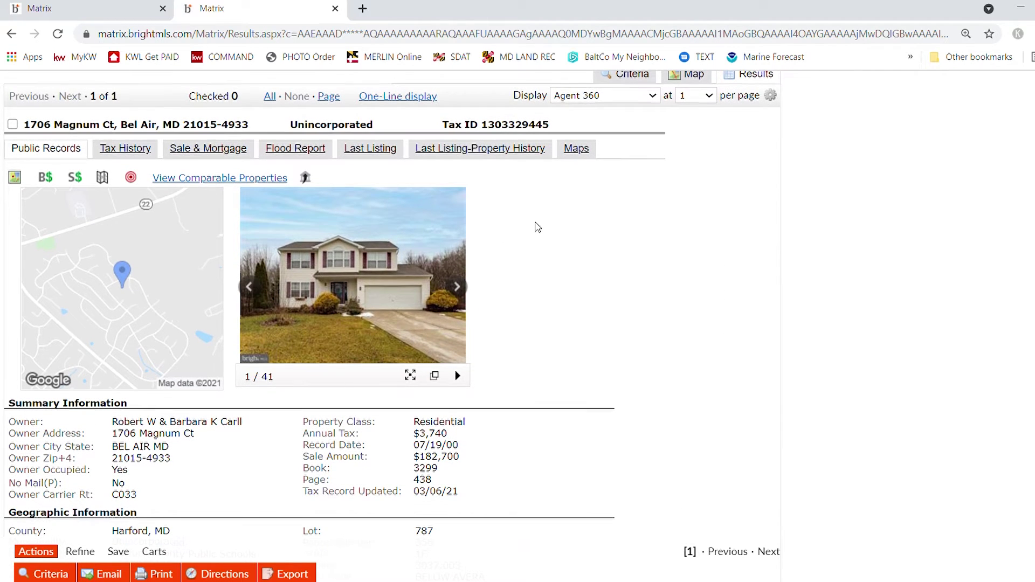
{"action": "left_click", "coordinate": [143, 4]}
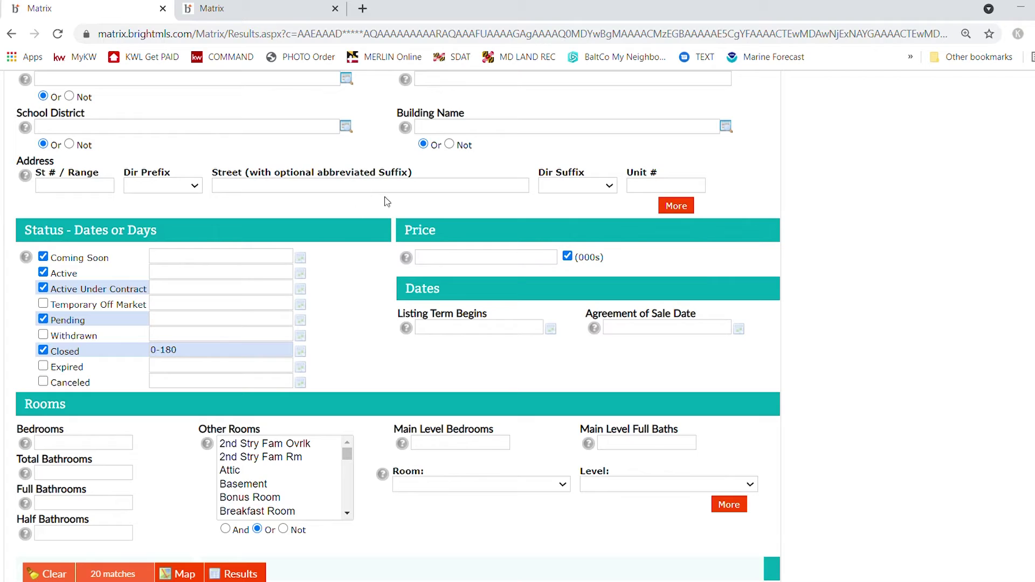
{"action": "left_click", "coordinate": [239, 575]}
{"action": "scroll", "coordinate": [565, 385], "scroll_direction": "down", "scroll_amount": 3}
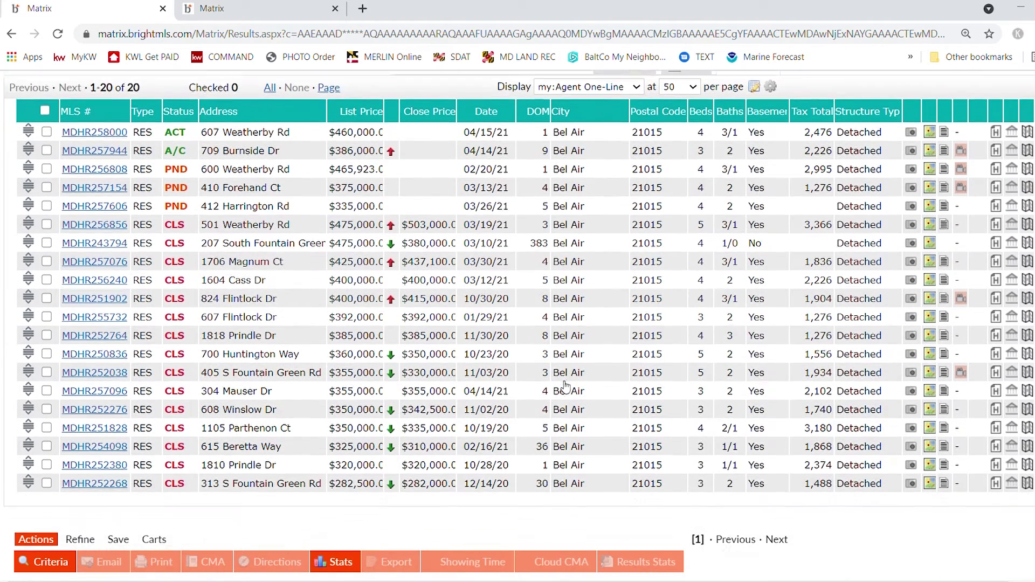
{"action": "scroll", "coordinate": [565, 386], "scroll_direction": "up", "scroll_amount": 1}
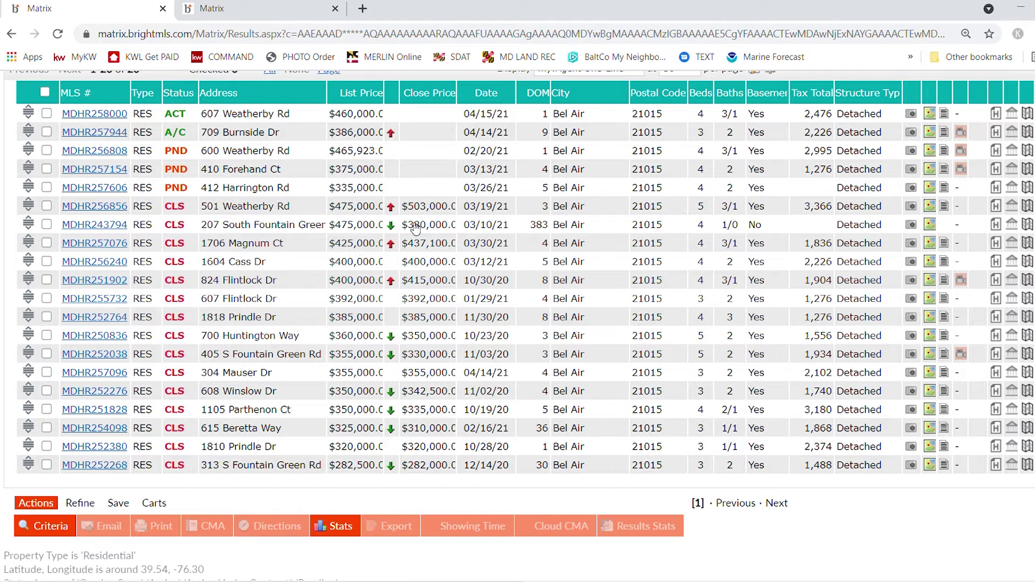
{"action": "scroll", "coordinate": [415, 229], "scroll_direction": "up", "scroll_amount": 1}
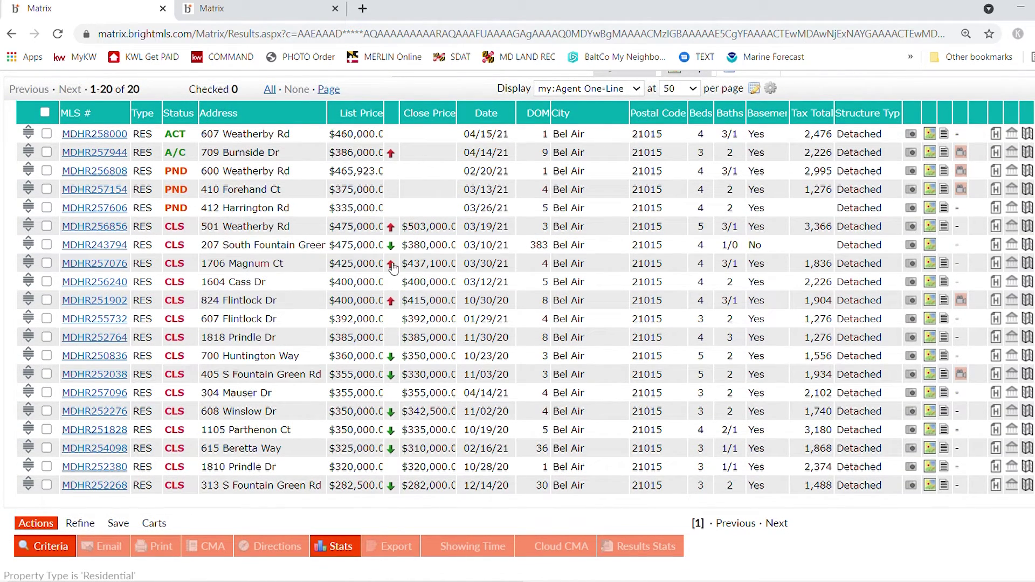
{"action": "left_click", "coordinate": [306, 3]}
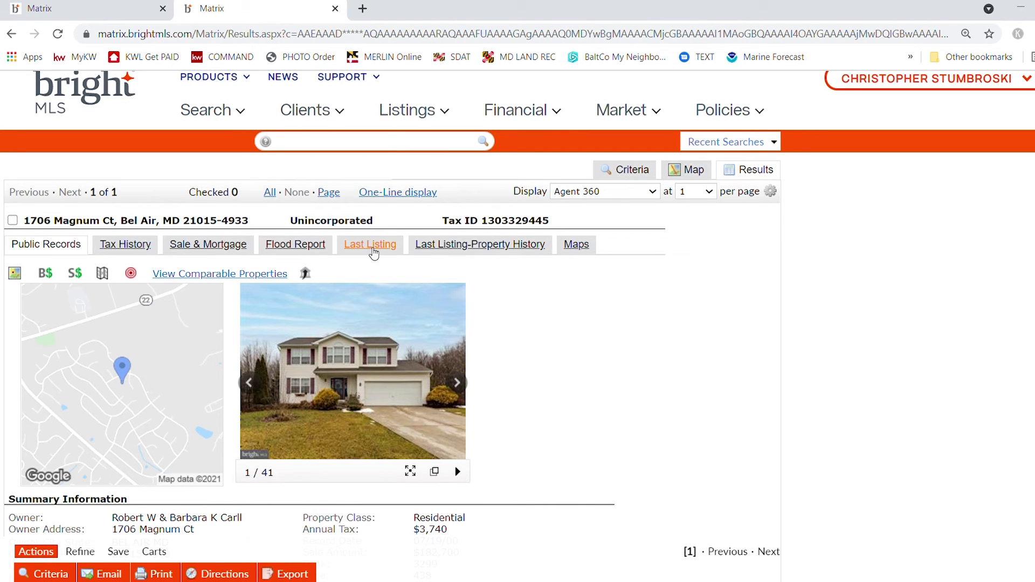
Step: Check the subject's Last Listing, closed 03/30/21 at $437,100, then return to the 20 comparables
{"action": "left_click", "coordinate": [377, 247]}
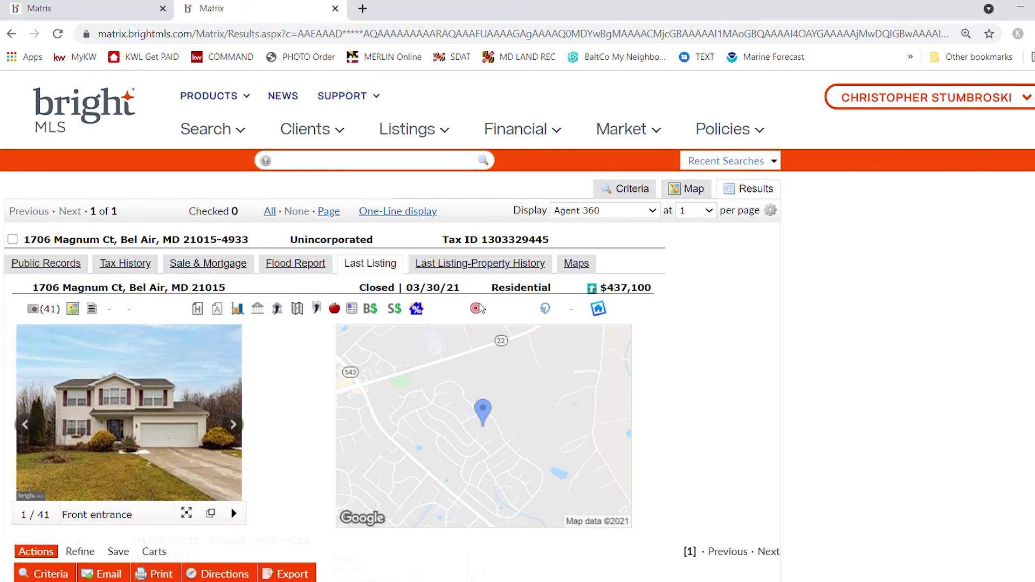
{"action": "left_click_drag", "start_coordinate": [680, 291], "coordinate": [702, 300]}
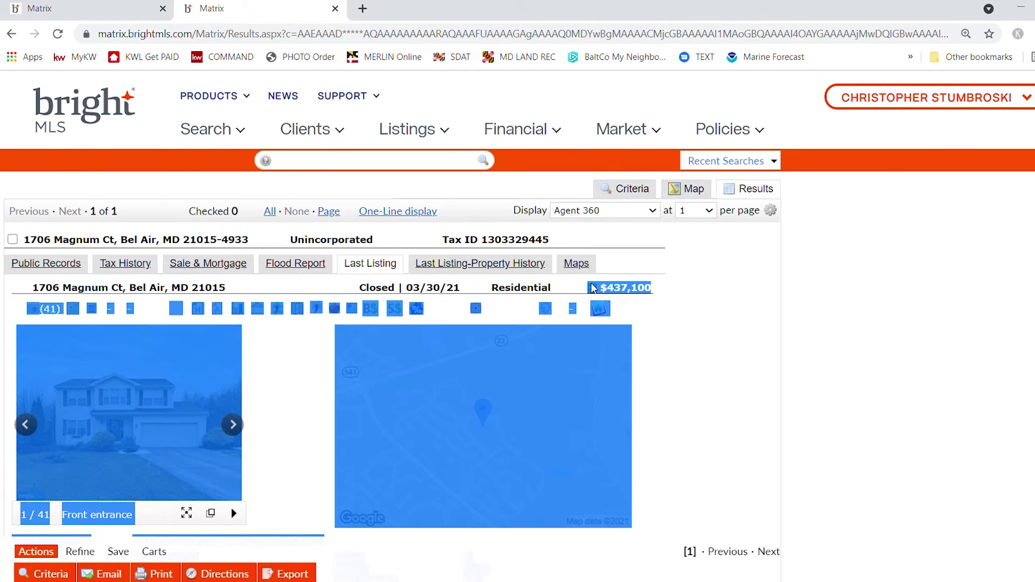
{"action": "left_click", "coordinate": [702, 299]}
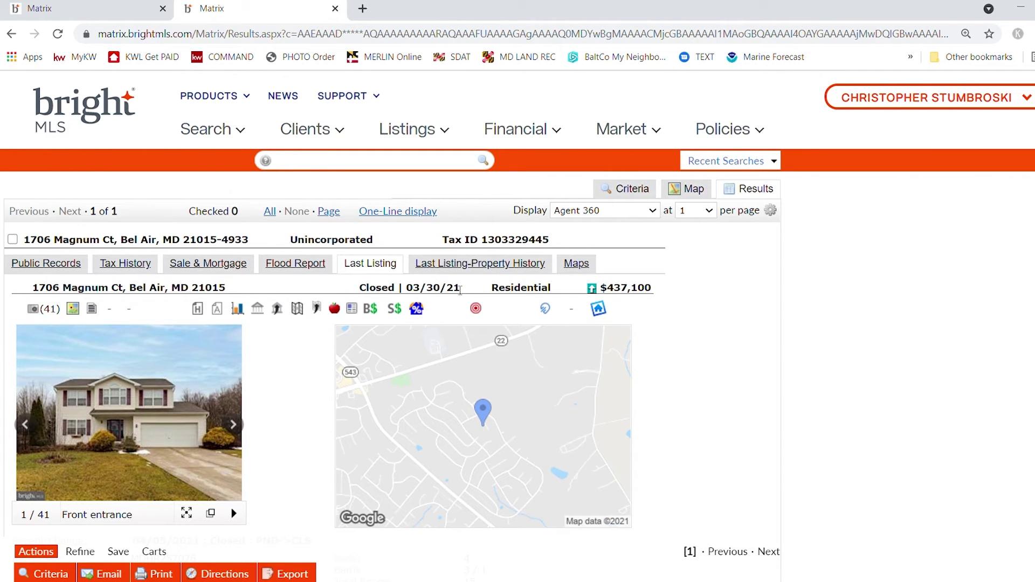
{"action": "left_click", "coordinate": [99, 4]}
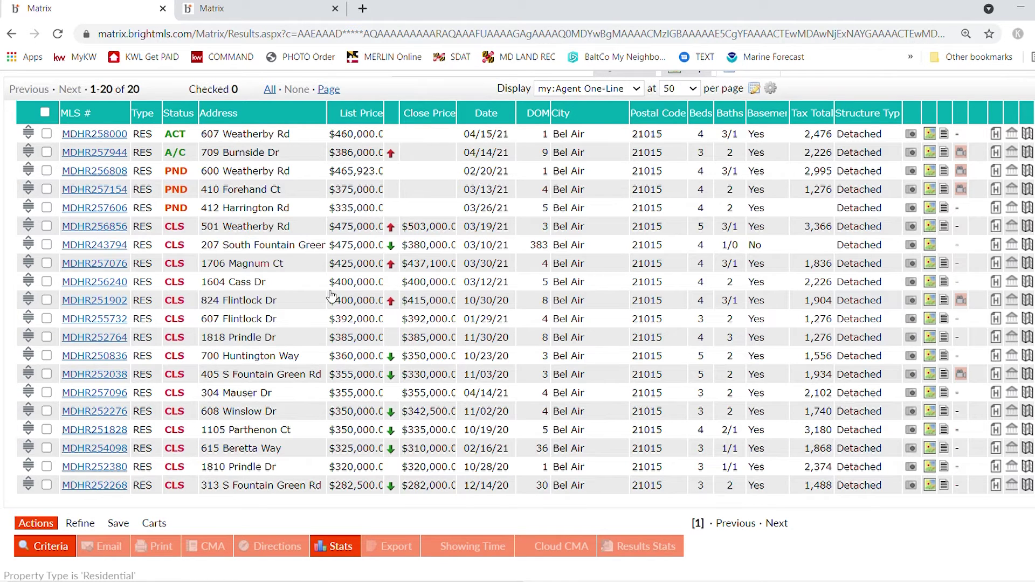
{"action": "left_click", "coordinate": [115, 300]}
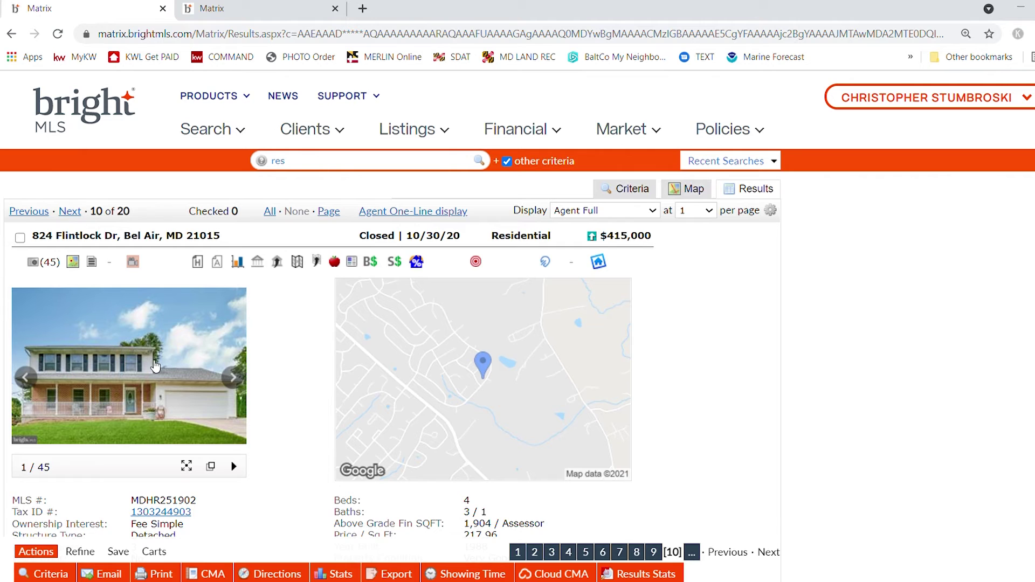
{"action": "left_click", "coordinate": [243, 377]}
{"action": "left_click", "coordinate": [244, 377]}
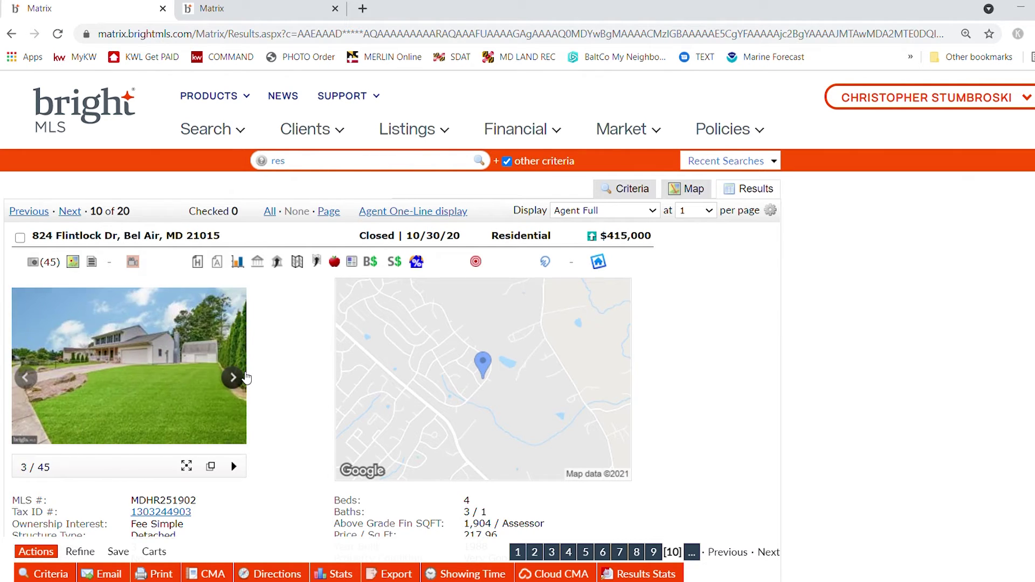
{"action": "left_click", "coordinate": [245, 378]}
{"action": "left_click", "coordinate": [245, 378]}
{"action": "left_click", "coordinate": [245, 377]}
{"action": "left_click", "coordinate": [245, 377]}
{"action": "left_click", "coordinate": [245, 378]}
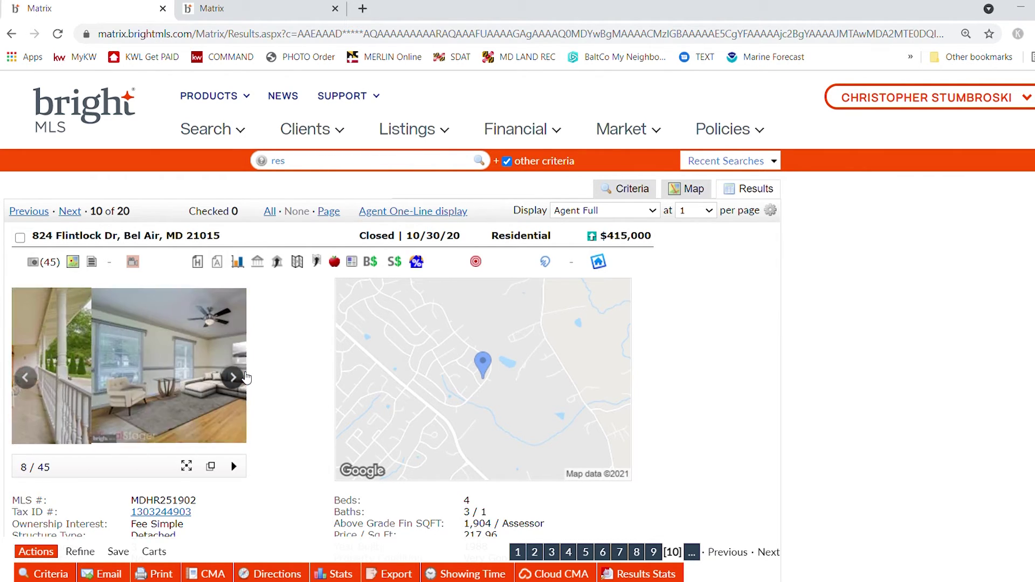
{"action": "left_click", "coordinate": [245, 377]}
{"action": "left_click", "coordinate": [245, 377]}
{"action": "left_click", "coordinate": [246, 377]}
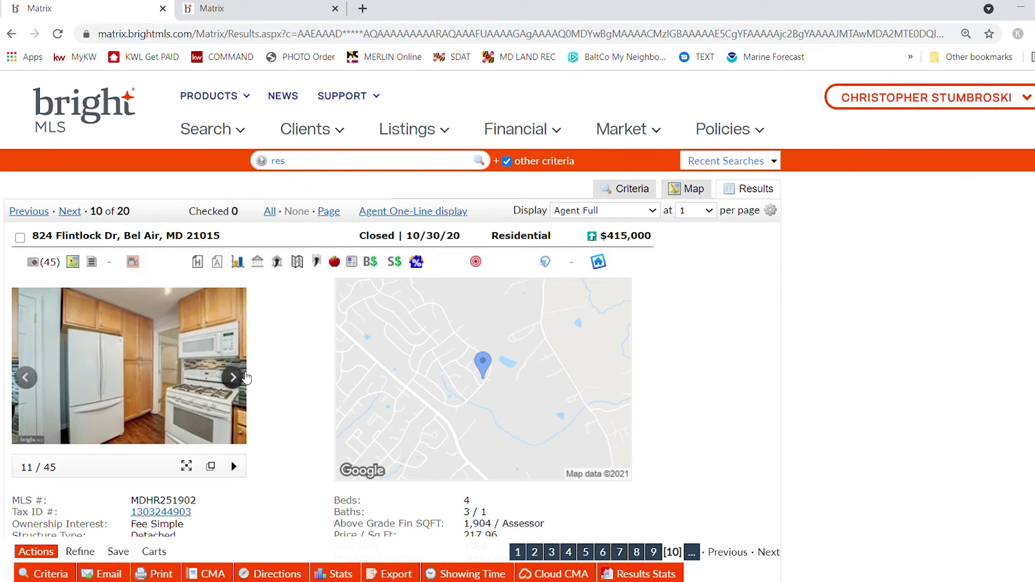
{"action": "left_click", "coordinate": [245, 378]}
{"action": "left_click", "coordinate": [245, 377]}
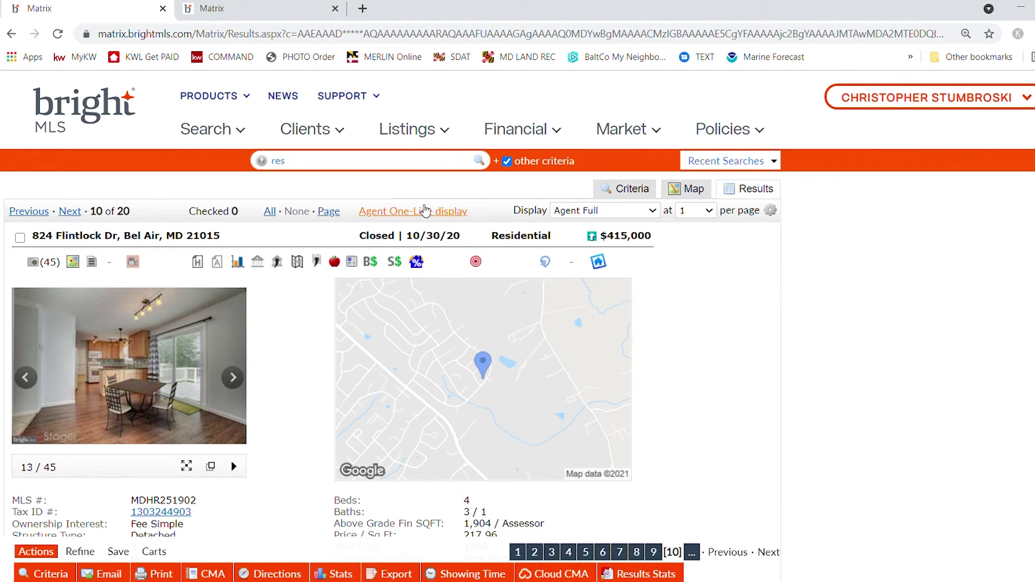
{"action": "left_click", "coordinate": [424, 210]}
{"action": "scroll", "coordinate": [478, 335], "scroll_direction": "down", "scroll_amount": 2}
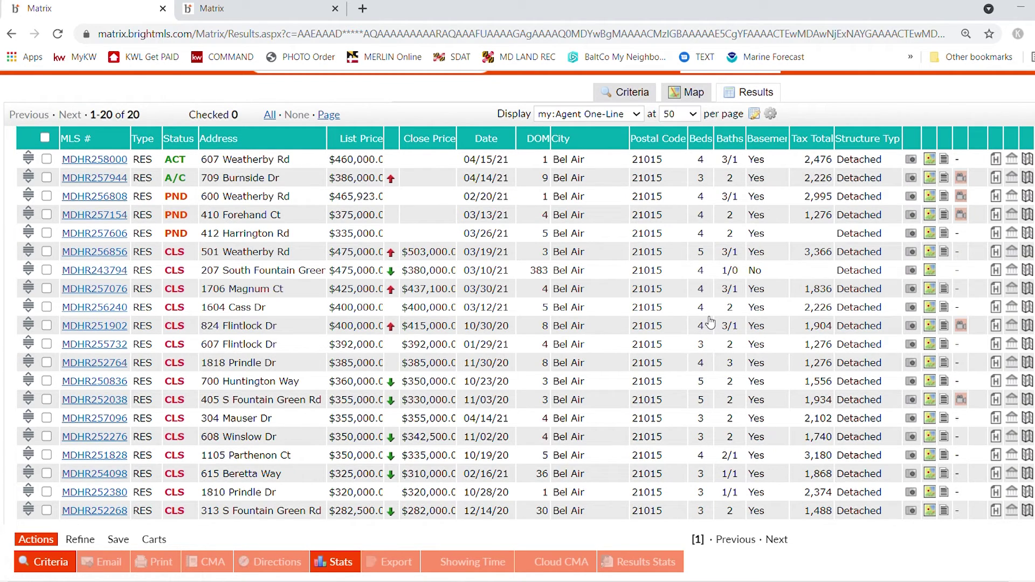
Step: Switch the results to Map view, check the drawn polygon's options, and zoom out to the comparables east of Bel Air
{"action": "left_click", "coordinate": [694, 94]}
{"action": "left_click", "coordinate": [395, 207]}
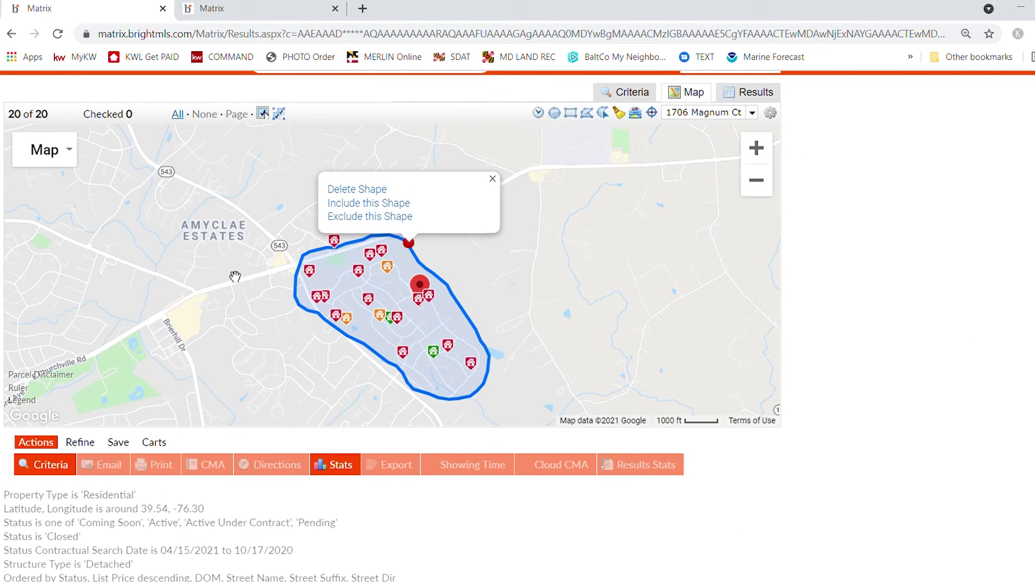
{"action": "left_click", "coordinate": [277, 275]}
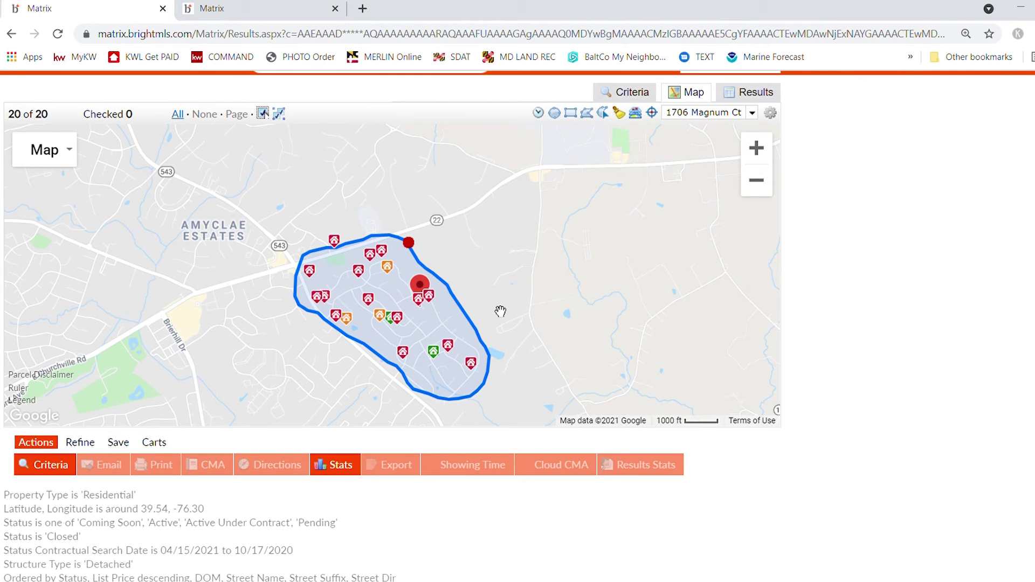
{"action": "scroll", "coordinate": [501, 311], "scroll_direction": "up", "scroll_amount": 1}
{"action": "scroll", "coordinate": [536, 264], "scroll_direction": "down", "scroll_amount": 1}
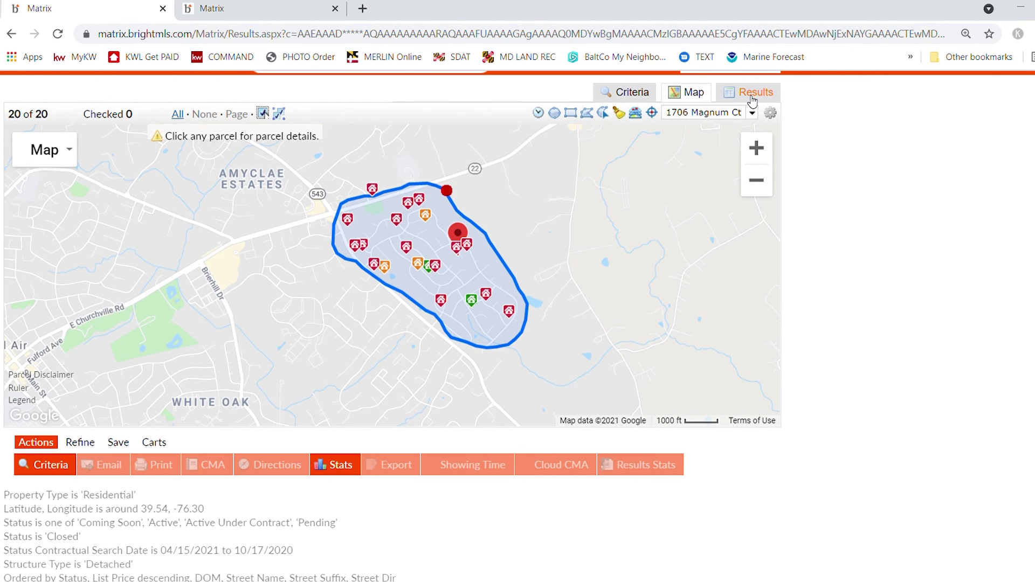
{"action": "scroll", "coordinate": [569, 239], "scroll_direction": "down", "scroll_amount": 1}
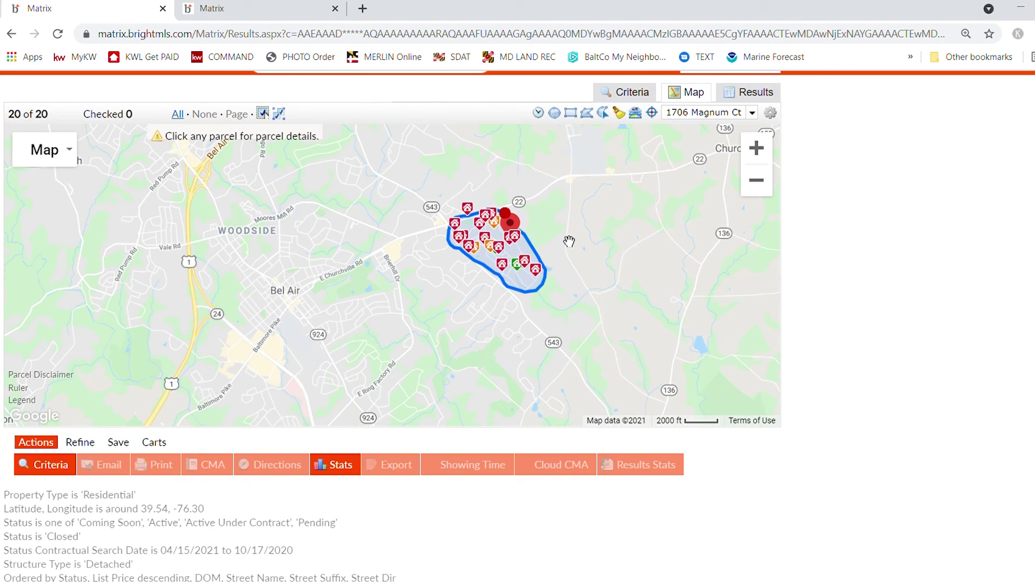